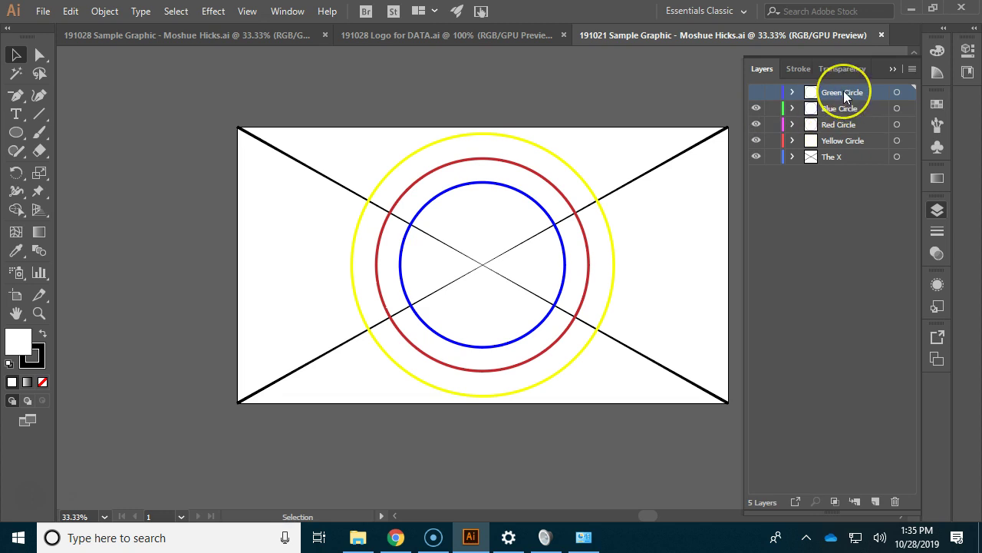
Step: Show the Green Circle layer, hide all four circle layers one by one, and make them all visible again
left_click(756, 93)
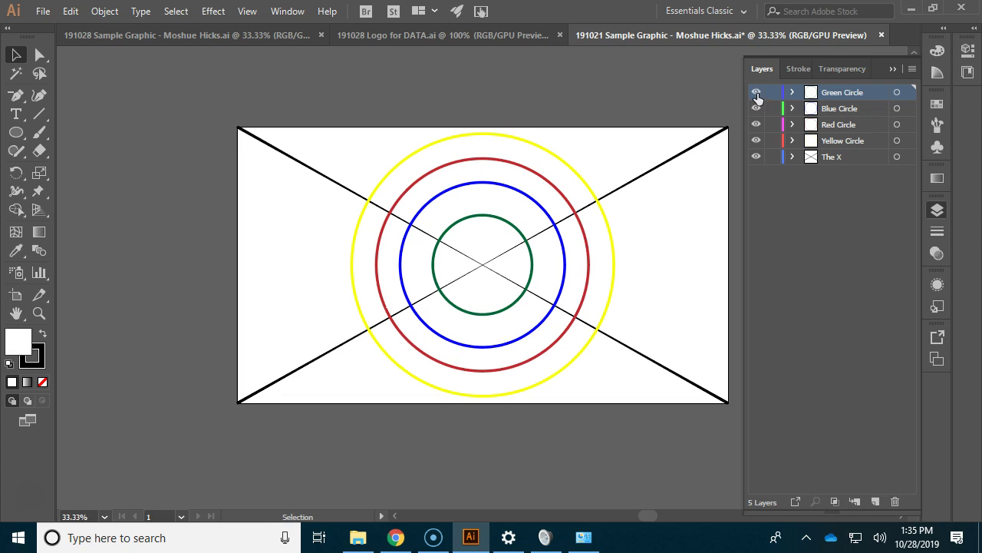
left_click(756, 92)
left_click(757, 108)
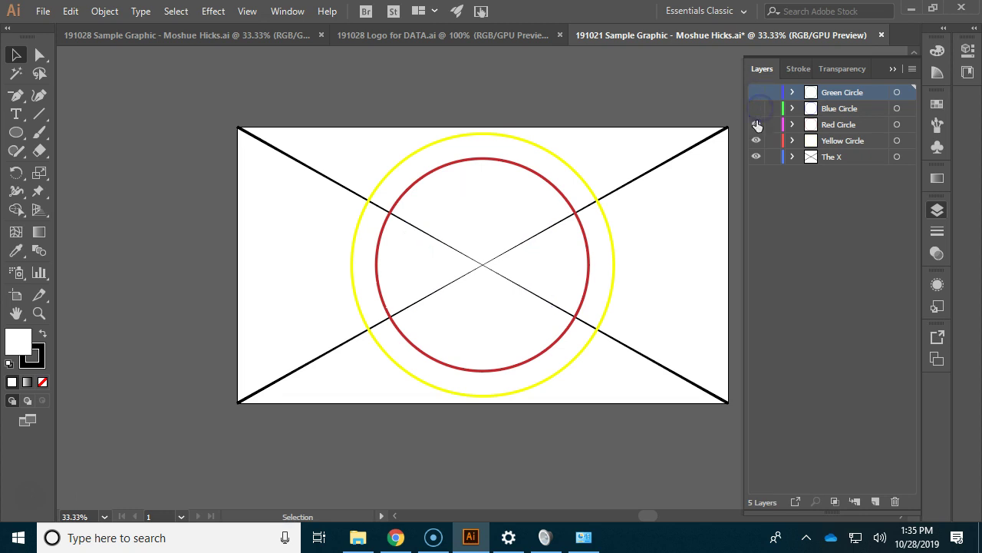
left_click(756, 125)
left_click(757, 140)
left_click(757, 93)
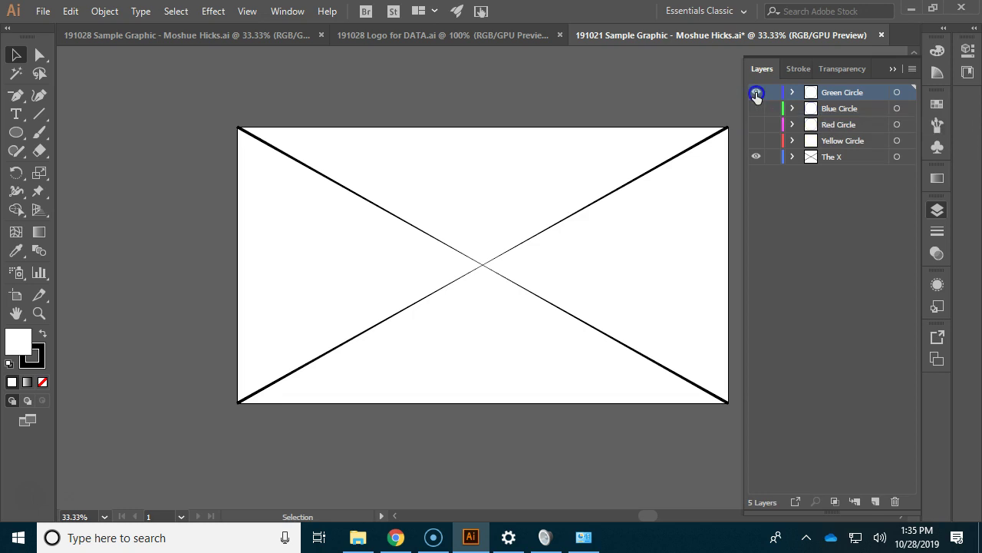
left_click_drag(757, 145, 784, 210)
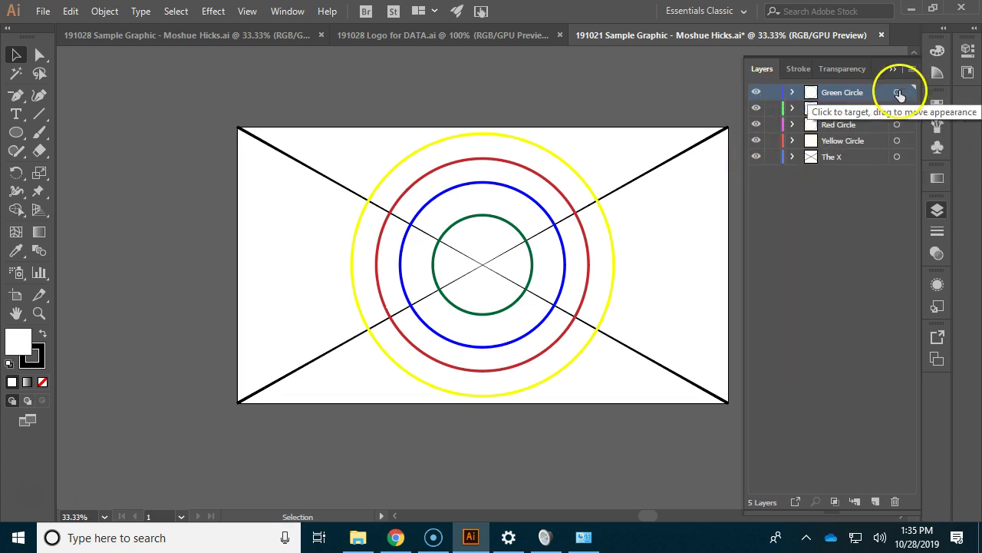
Step: Target the artwork of each layer in turn, from Green Circle through Blue, Red and Yellow Circle to The X
left_click(897, 93)
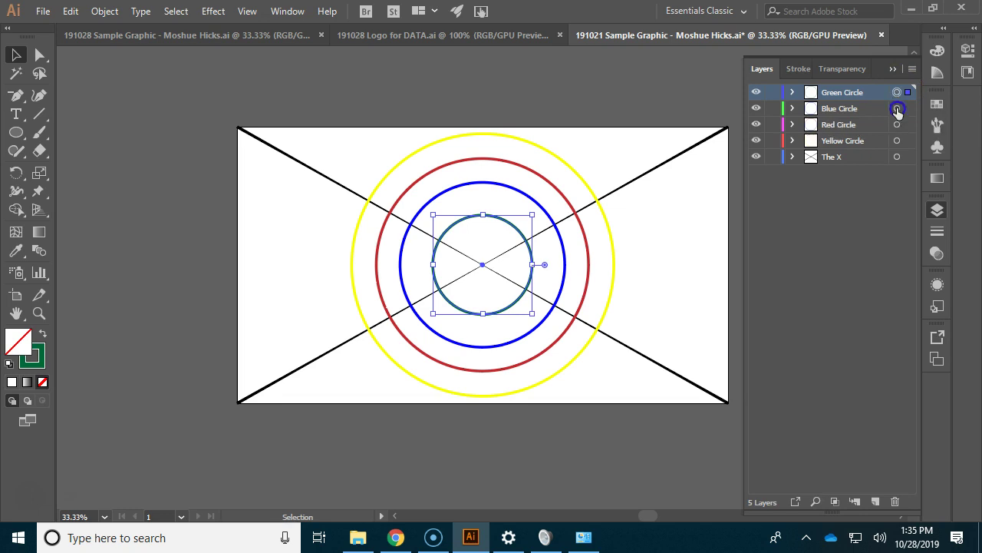
left_click(896, 109)
left_click(896, 126)
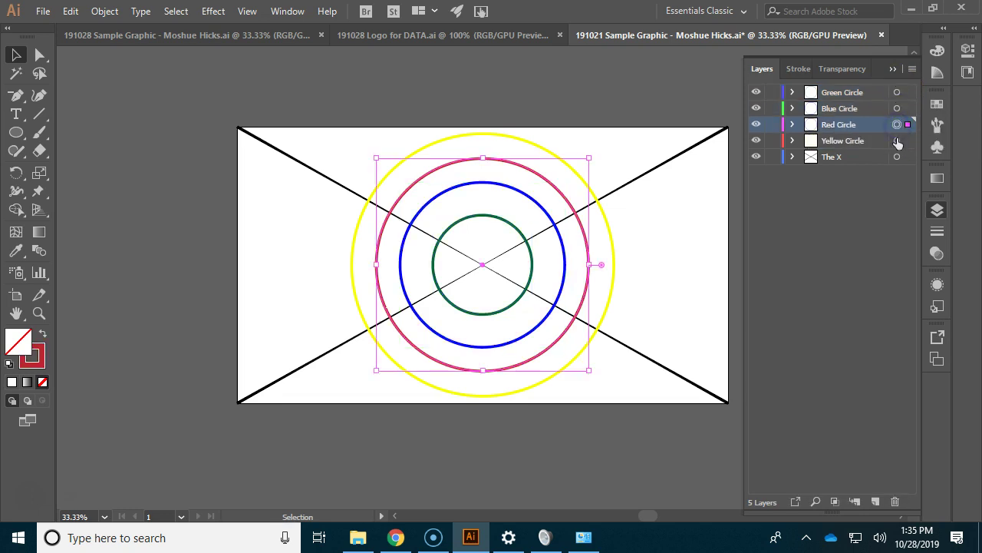
left_click(898, 141)
left_click(897, 157)
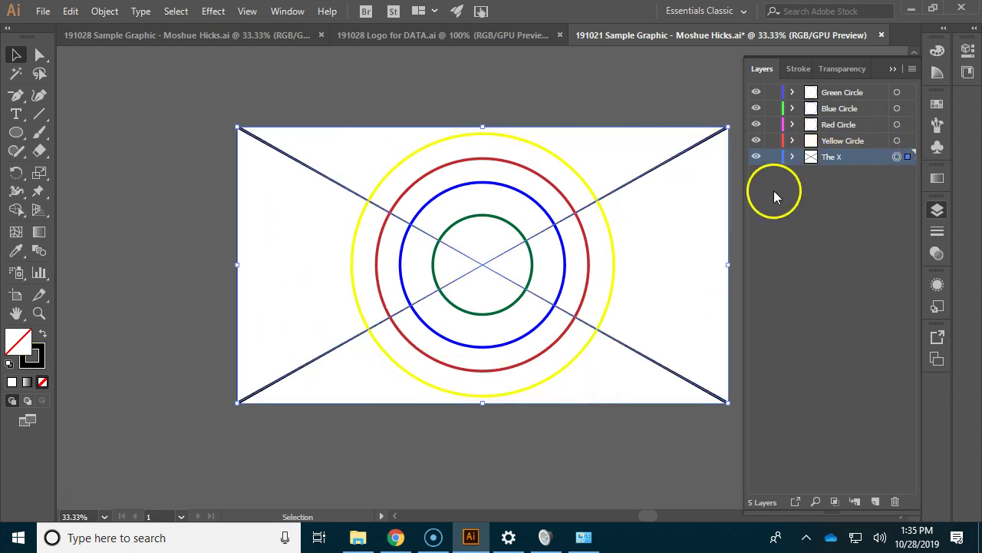
Step: Expand The X layer and target its second line, followed by its first line
left_click(792, 157)
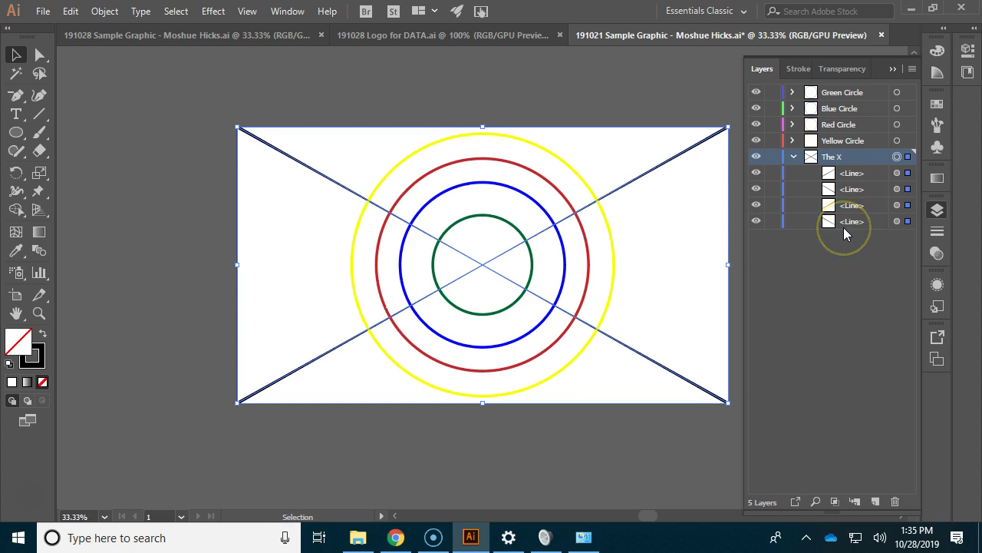
left_click(897, 189)
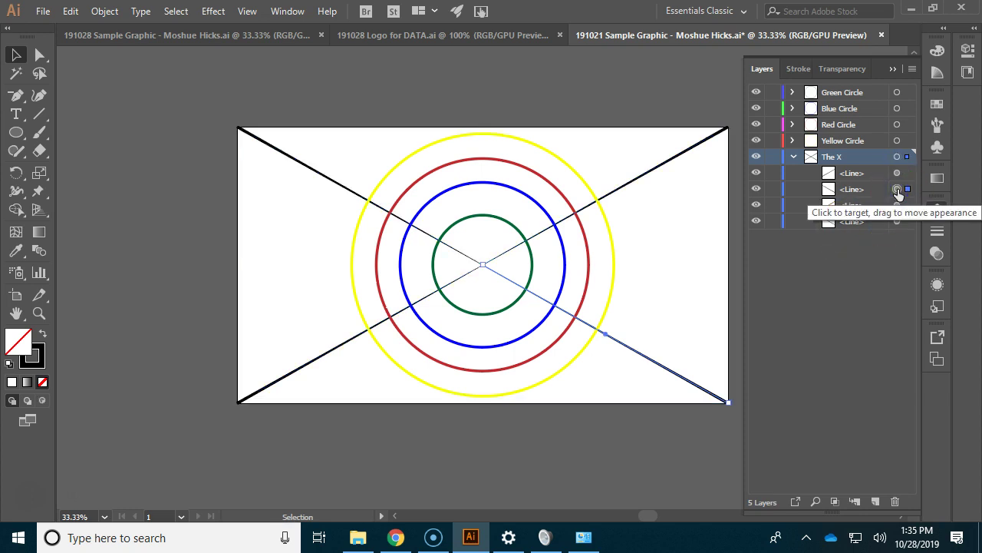
left_click(897, 173)
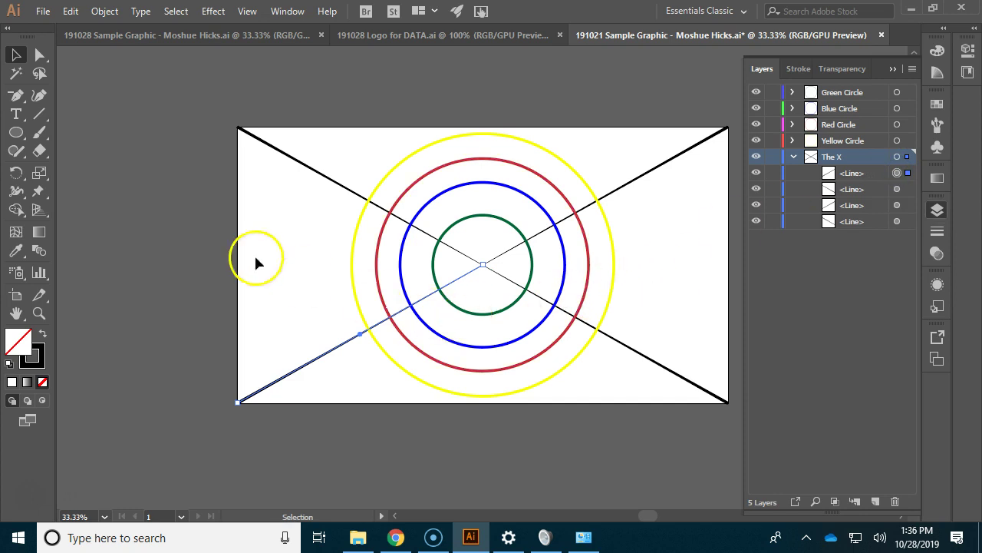
Step: Examine the two end anchor points of the X's lower-left line with the Direct Selection tool
left_click(40, 58)
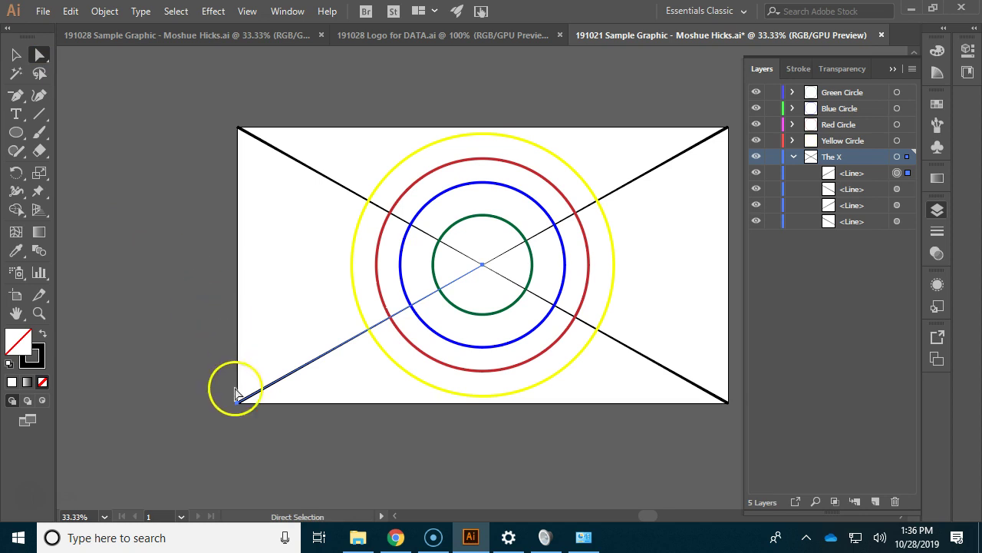
left_click(483, 266)
left_click_drag(484, 267, 244, 406)
left_click(268, 285)
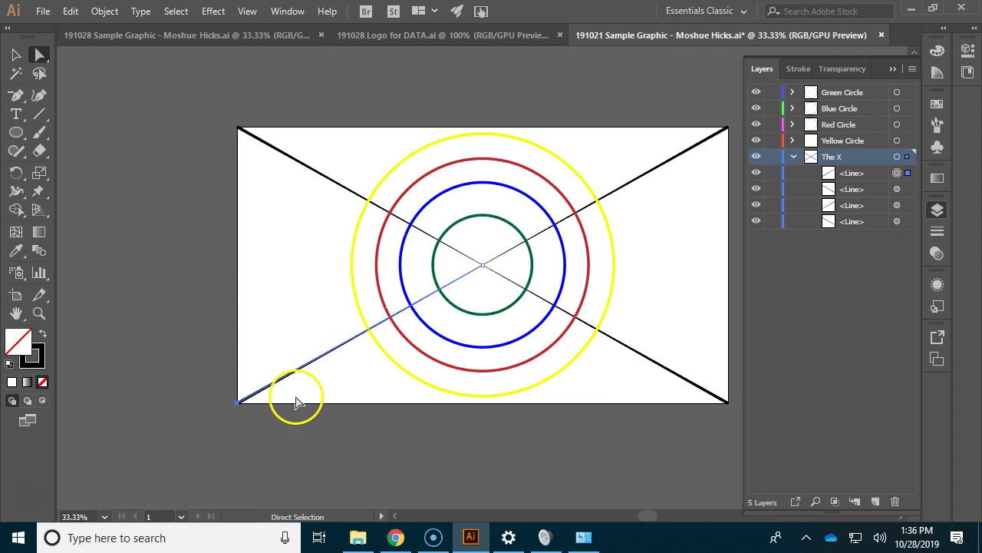
Step: Distort the yellow circle by moving its top anchor down to the green circle's lower edge and its right anchor inside the green circle
left_click(359, 230)
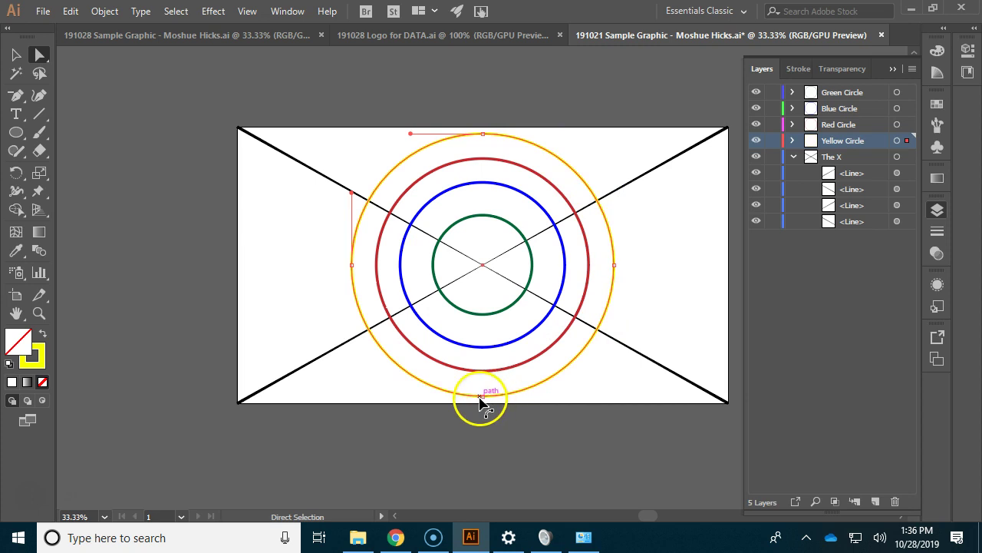
left_click(483, 135)
left_click_drag(484, 137, 482, 311)
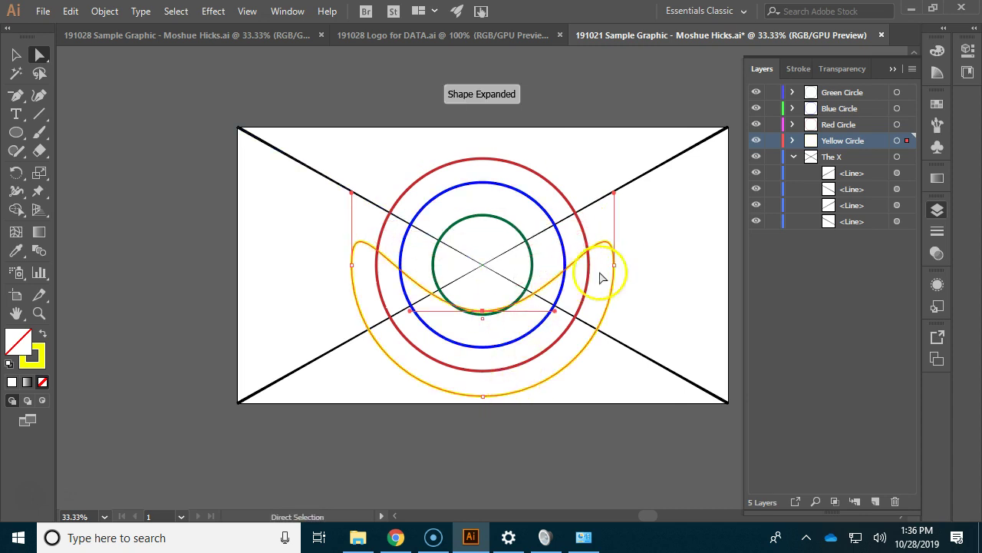
left_click(614, 267)
left_click_drag(612, 270, 454, 250)
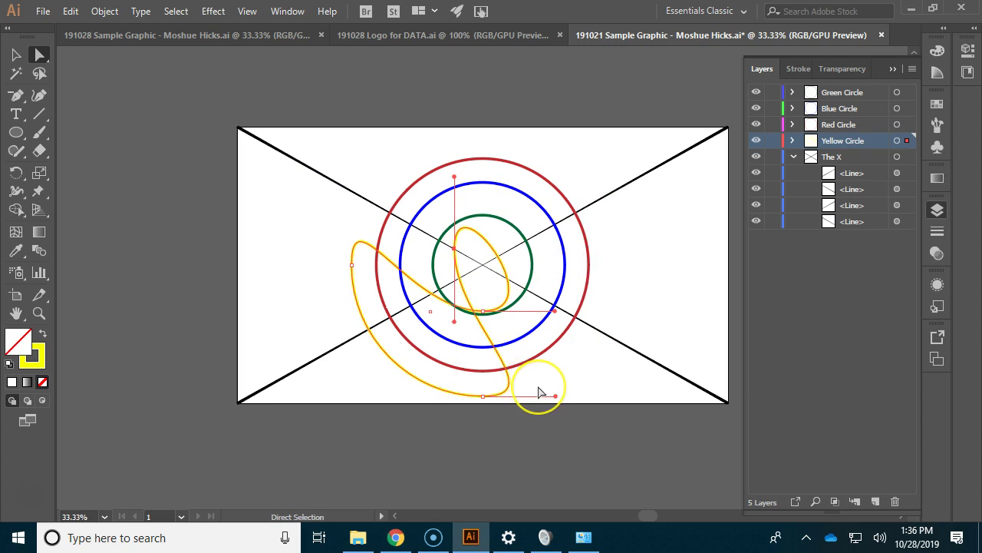
Step: Undo both anchor point moves on the yellow circle and return to the Direct Selection tool
key("v")
key("ctrl+z")
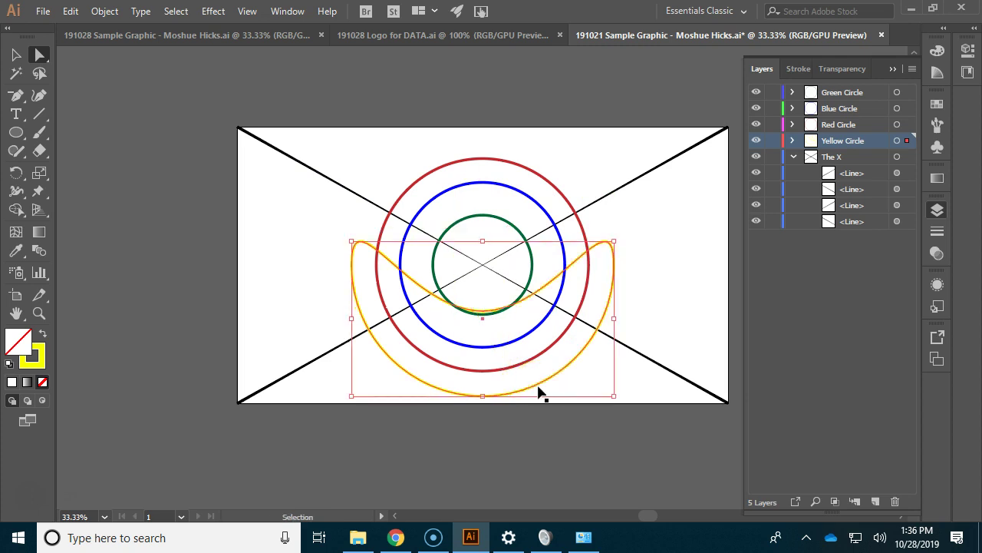
key("ctrl+z")
key("a")
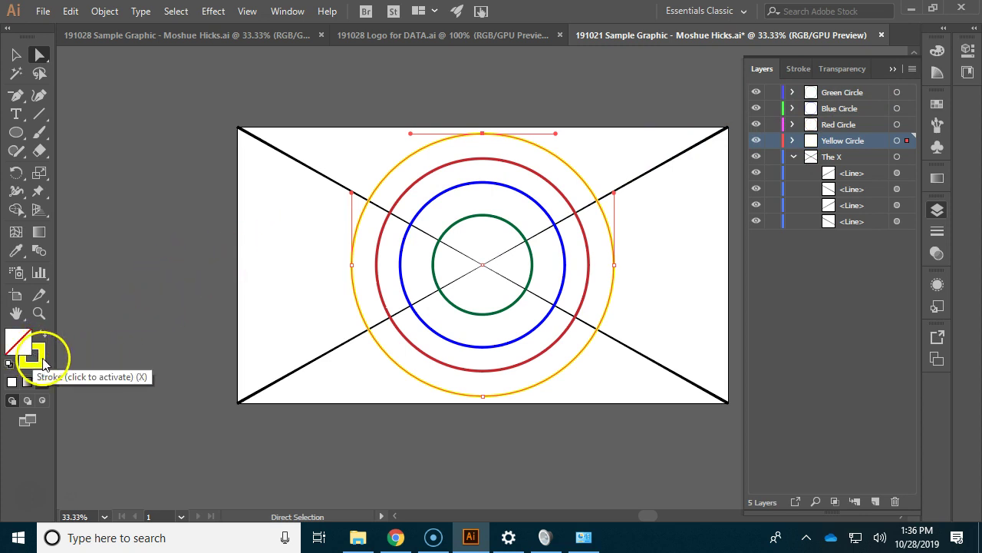
Step: Give the yellow circle a solid white fill and bring the layer list back into view
left_click(23, 345)
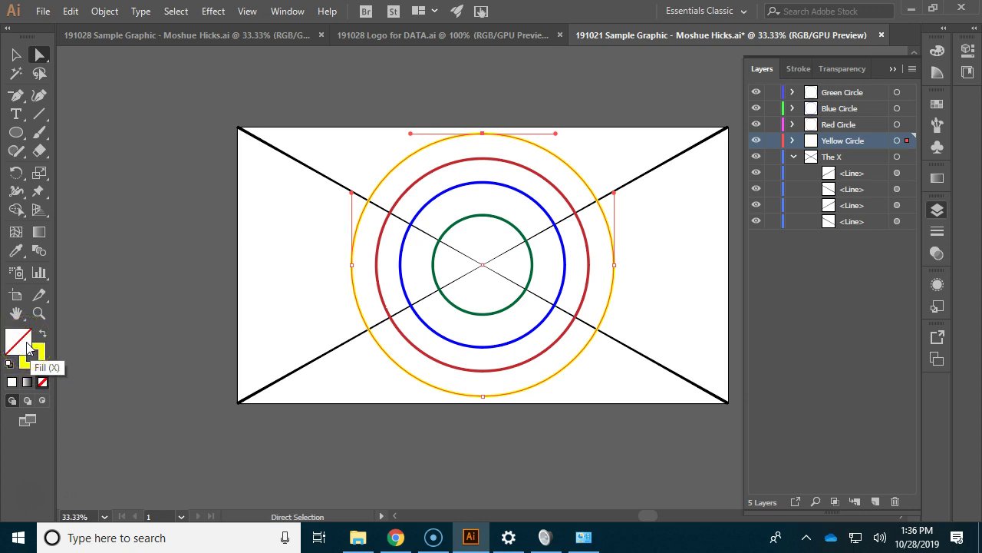
left_click(42, 380)
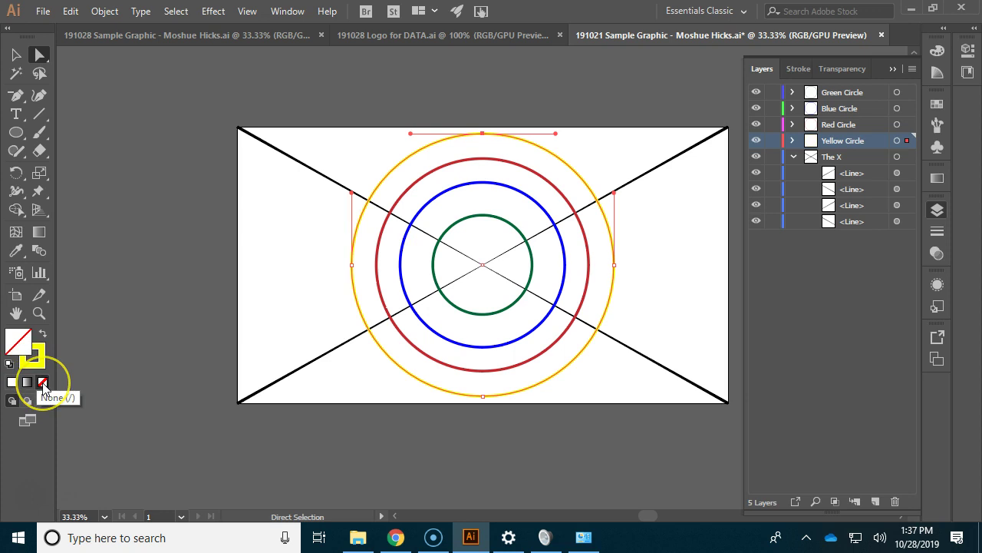
left_click(10, 381)
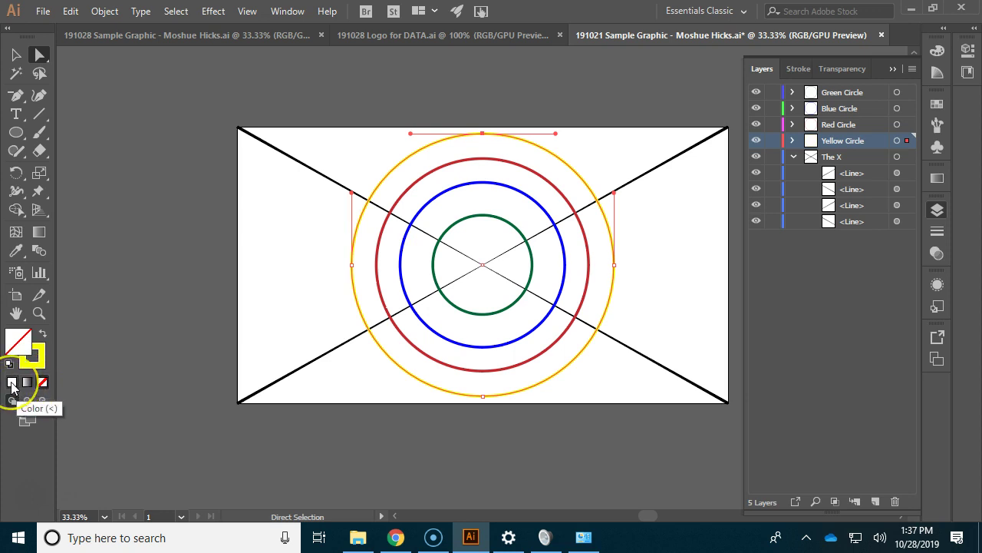
left_click(12, 383)
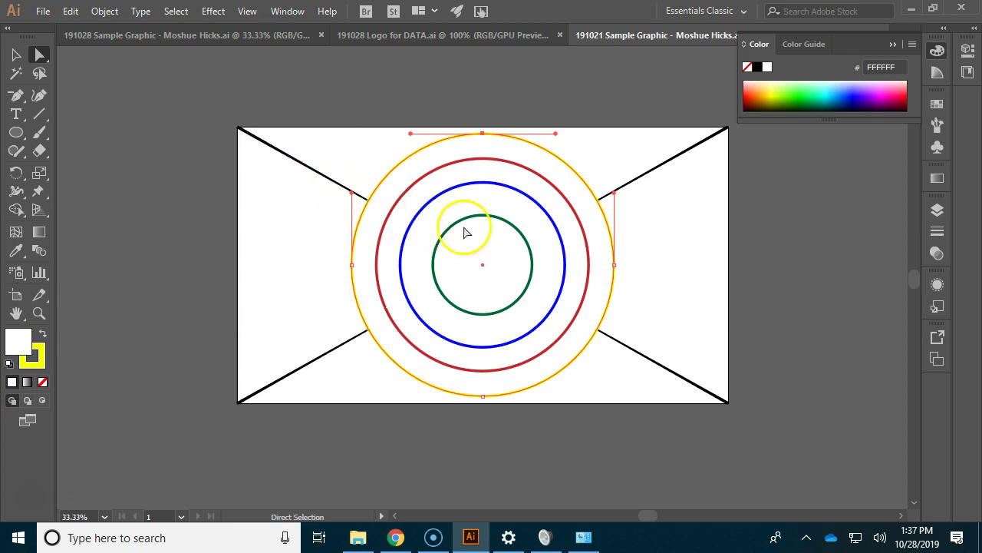
left_click(606, 222)
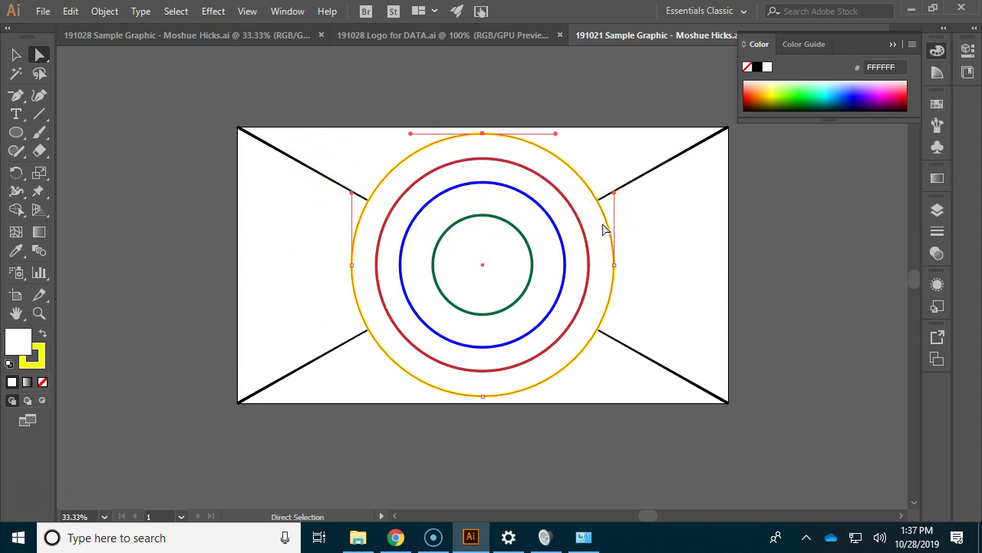
left_click(936, 210)
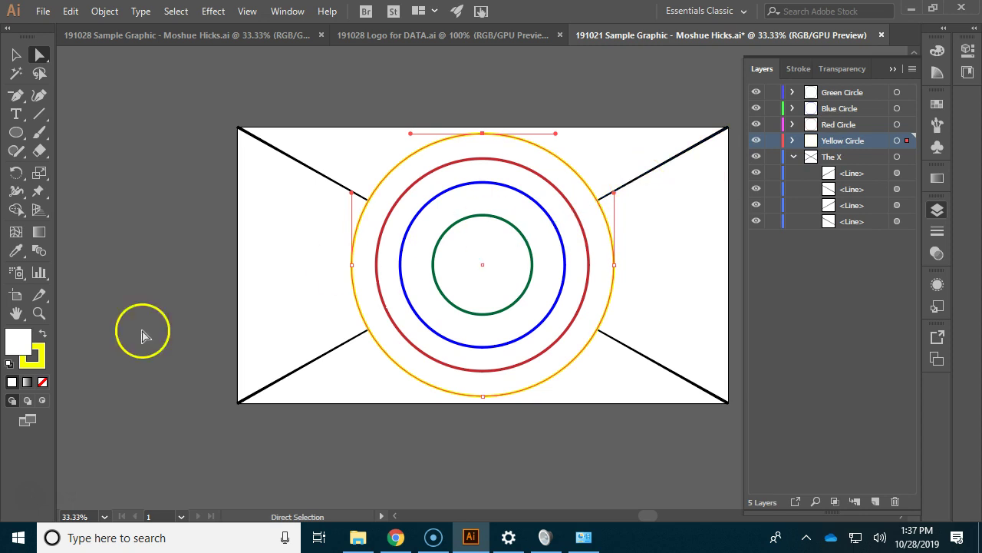
Step: Fill the yellow circle with a radial gradient and move its white stop to a location of 84.32%
left_click(27, 382)
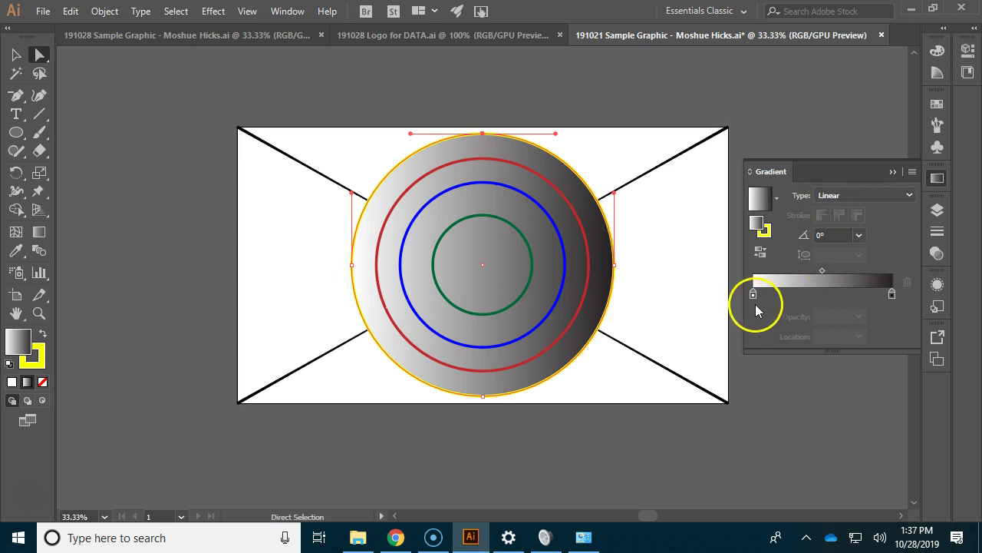
left_click(842, 195)
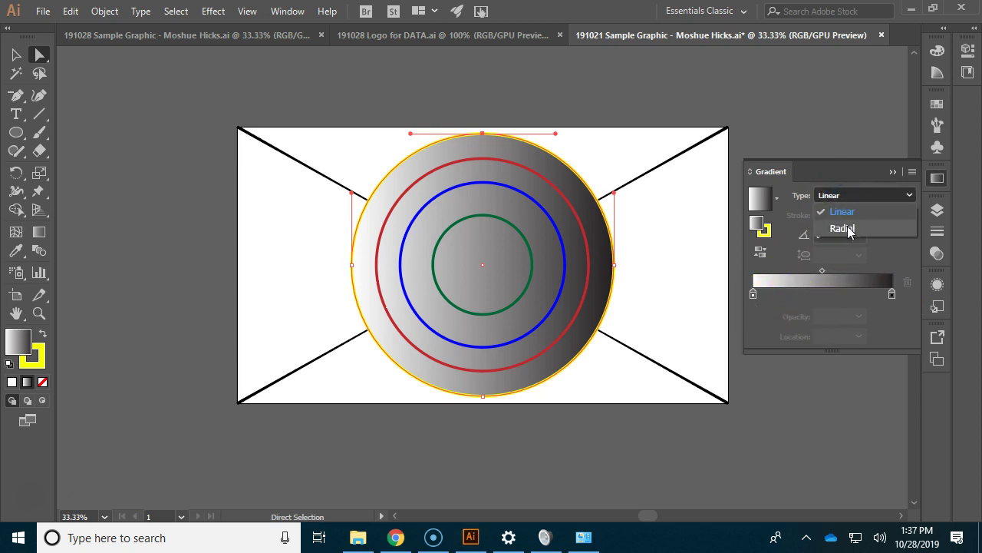
left_click(844, 228)
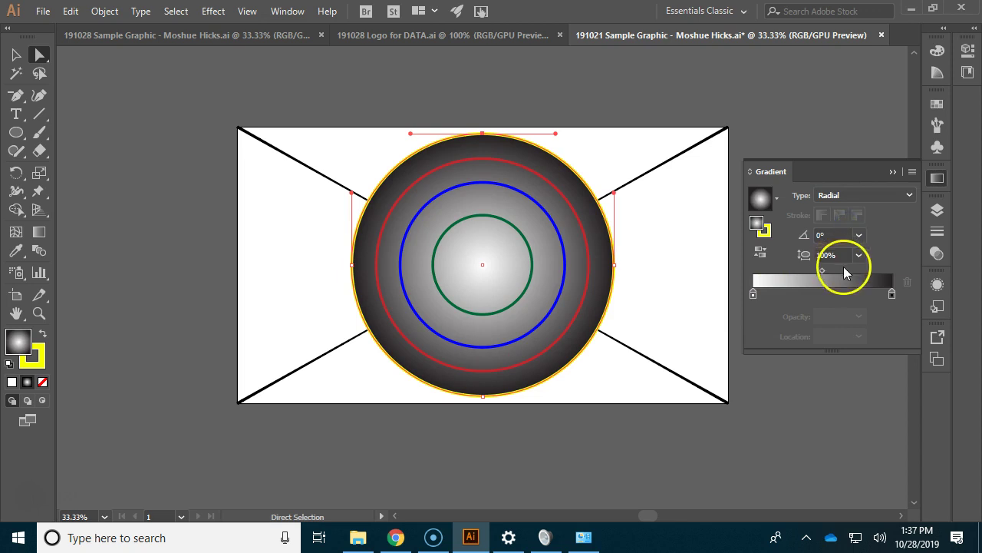
left_click_drag(754, 295, 873, 299)
left_click(839, 293)
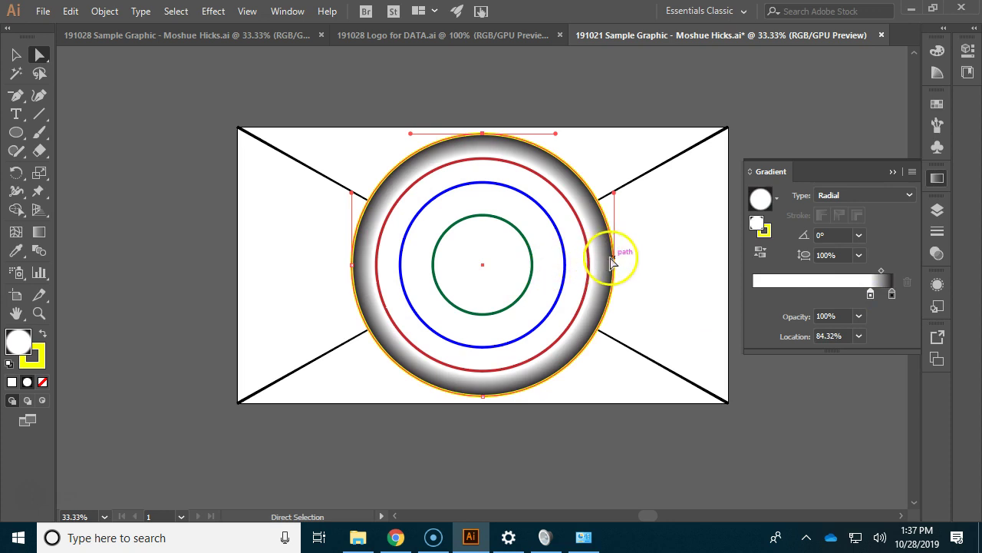
Step: Recolor the white gradient stop of the yellow circle's fill with the pure yellow swatch
double_click(871, 294)
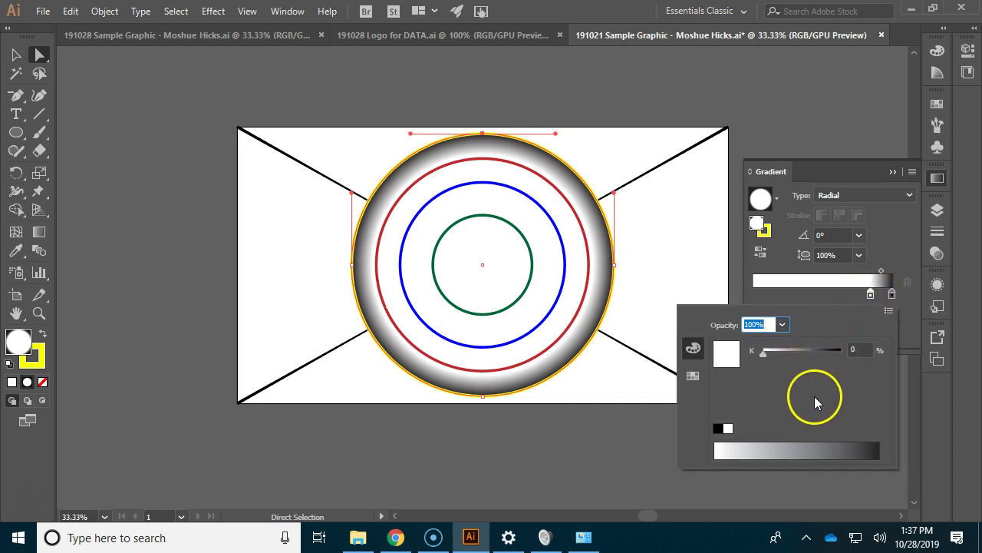
left_click(693, 376)
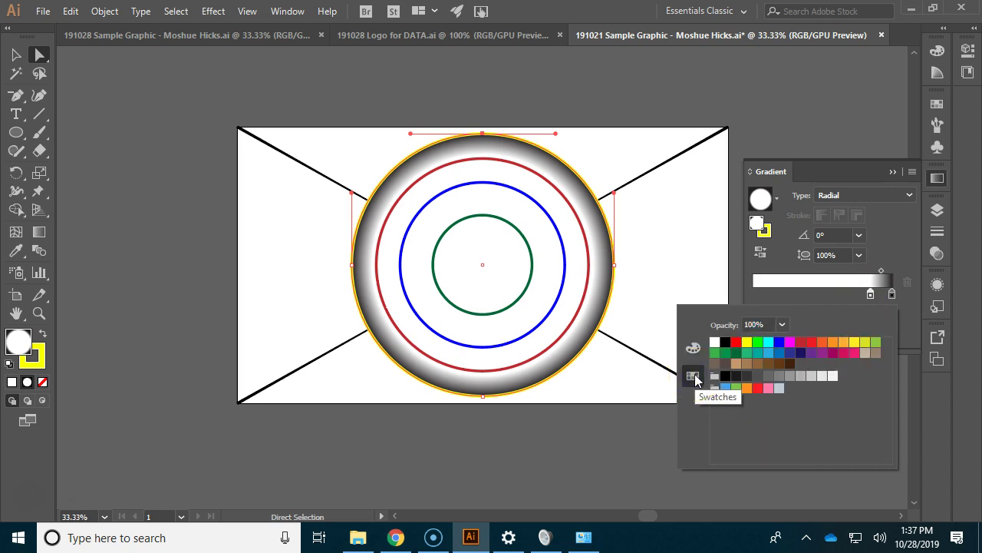
left_click(747, 343)
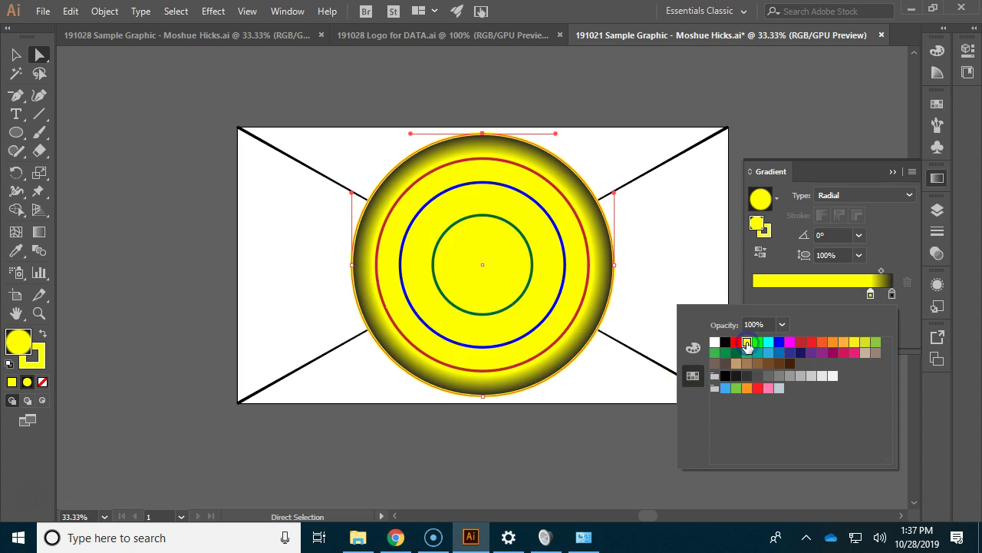
Step: Recolor the gradient's dark outer stop to a dark olive yellow, hex 666A00
double_click(891, 295)
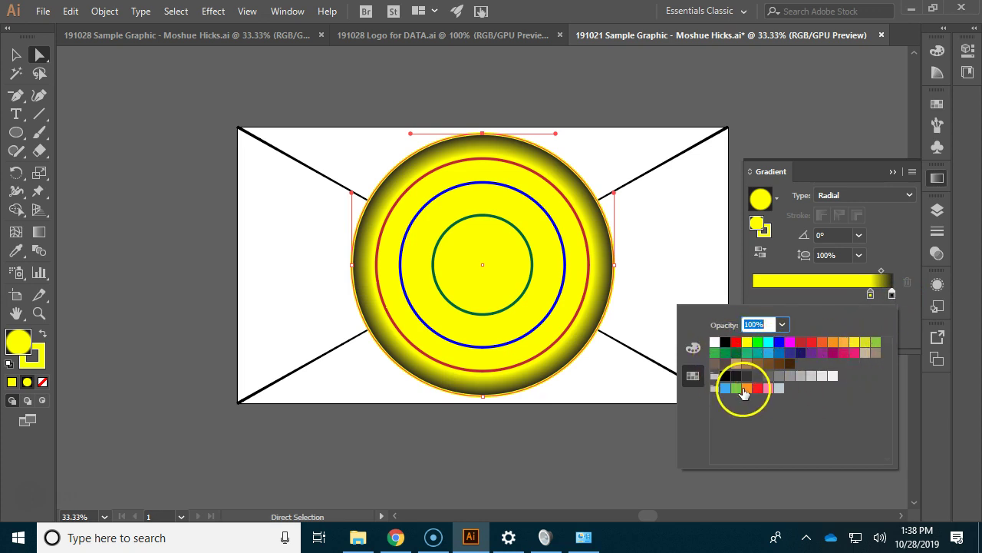
left_click(854, 341)
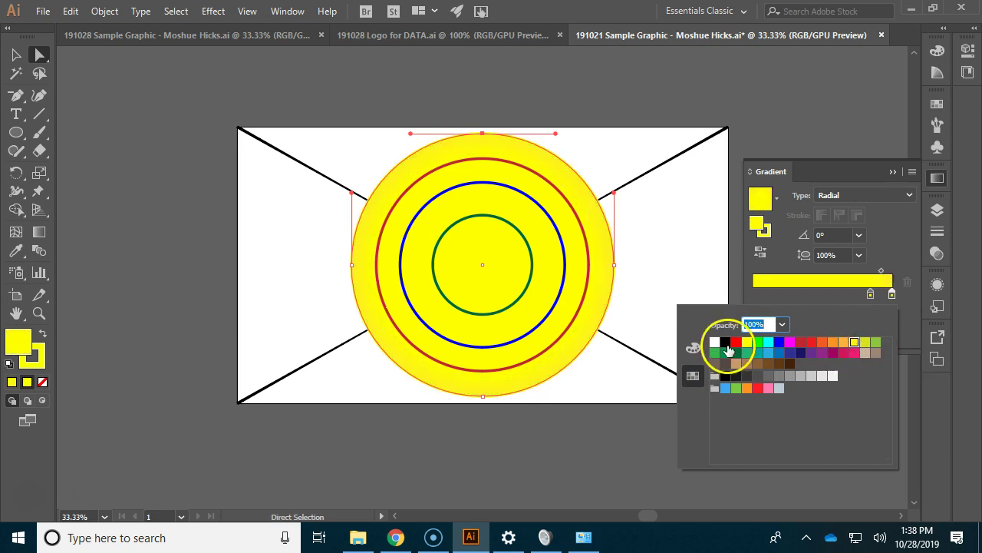
left_click(694, 346)
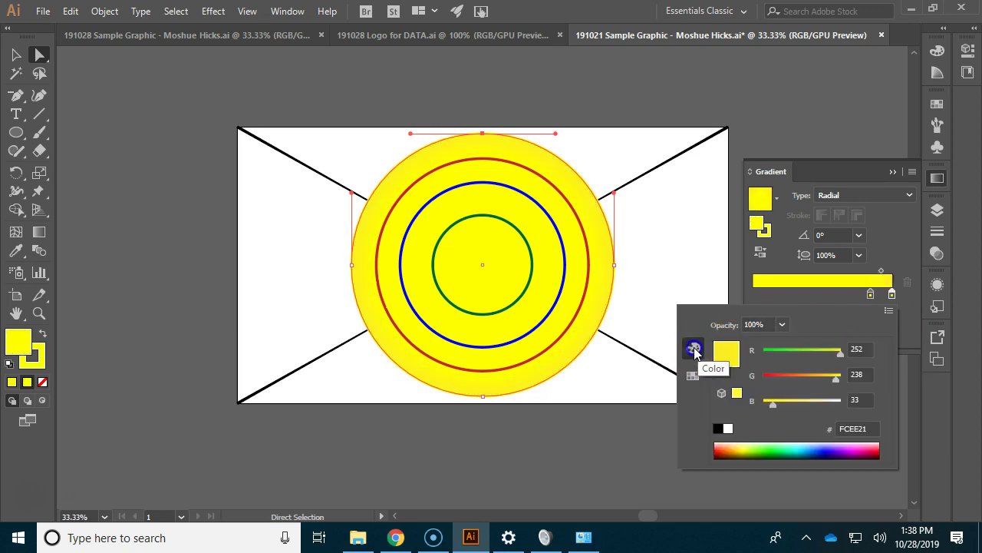
left_click(741, 449)
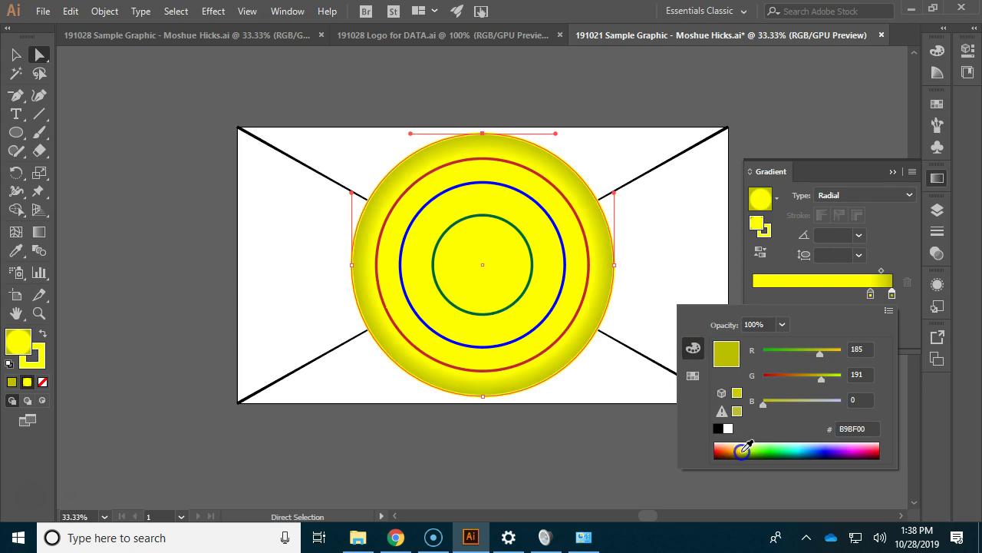
left_click(742, 451)
left_click(743, 454)
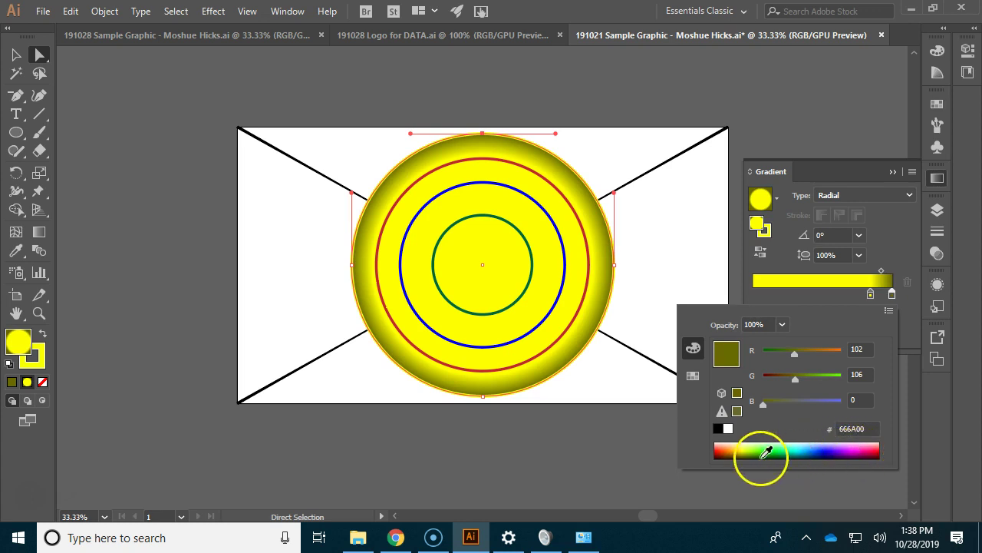
Step: Darken the yellow circle's outer gradient stop to a deeper olive and move its yellow stop to a location of 87.03%
left_click(938, 52)
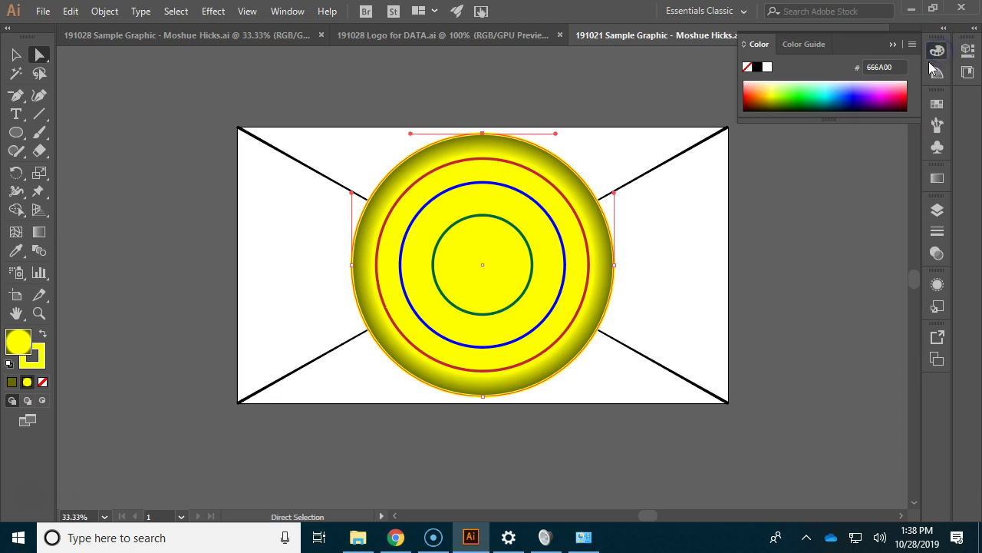
left_click_drag(833, 121, 855, 323)
left_click_drag(778, 152, 777, 269)
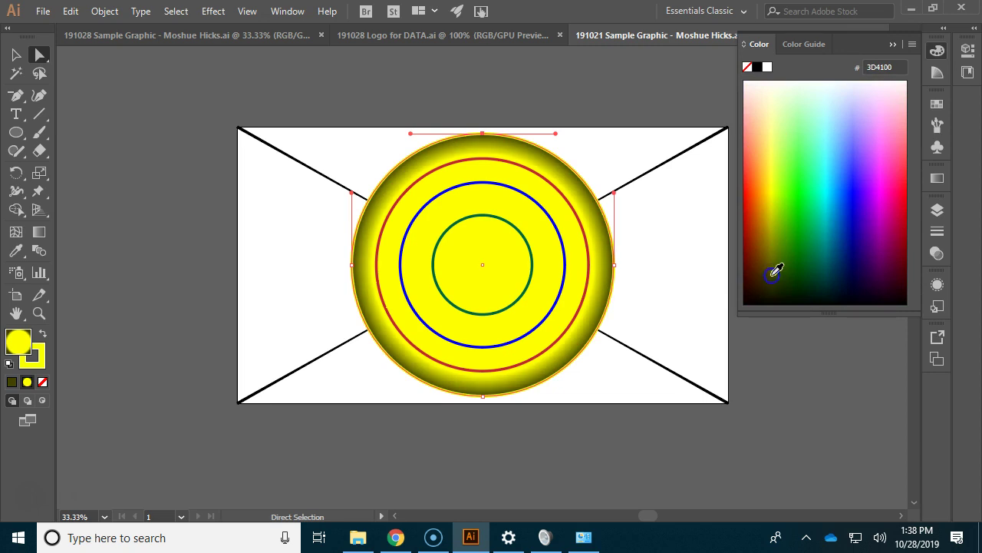
left_click(937, 178)
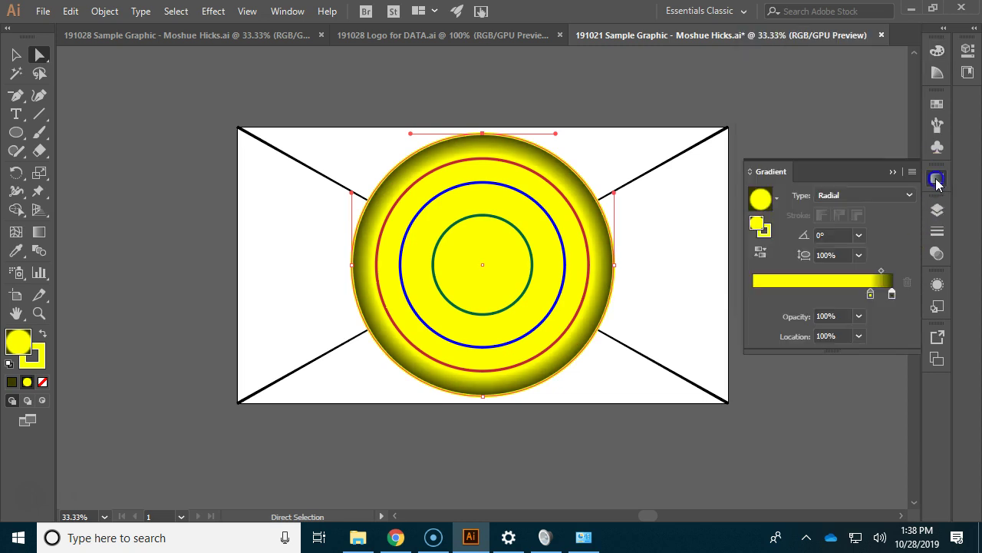
left_click_drag(871, 294, 876, 296)
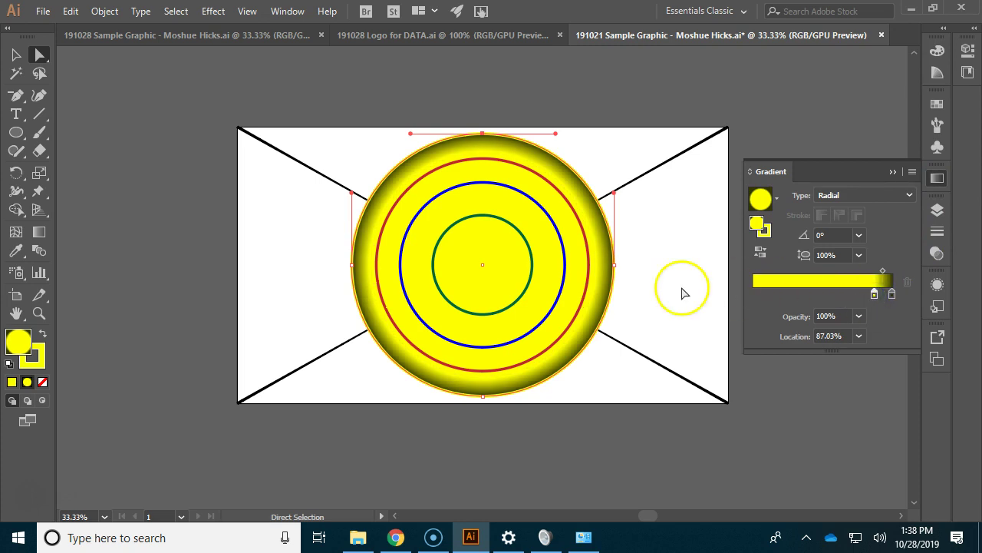
Step: Select the red-outlined circle with the Selection tool and display the Control bar
left_click(589, 265)
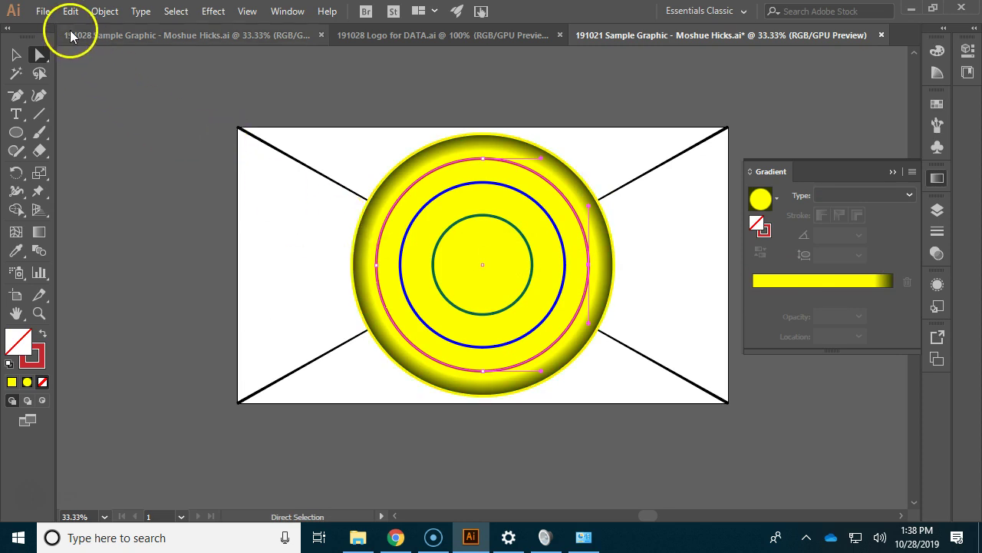
left_click(16, 54)
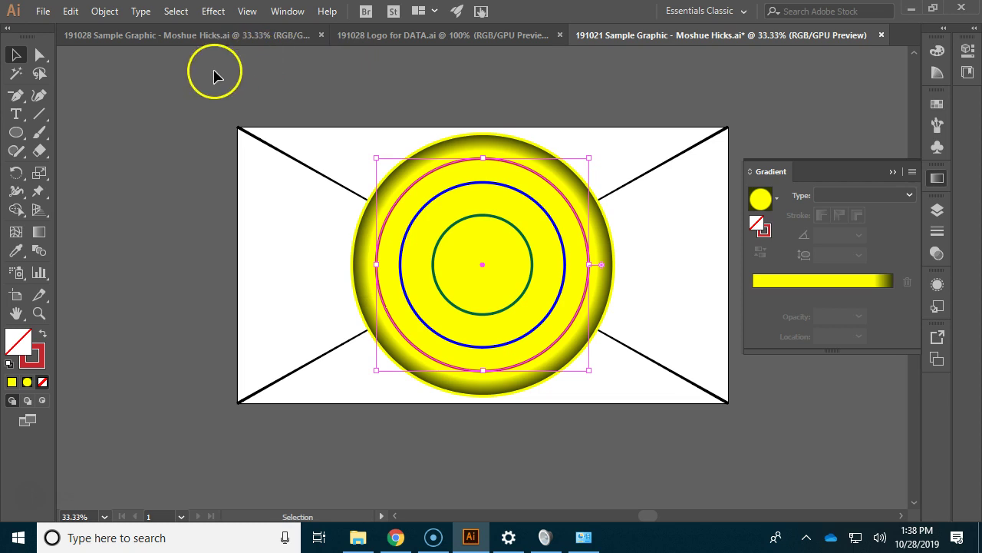
left_click(294, 17)
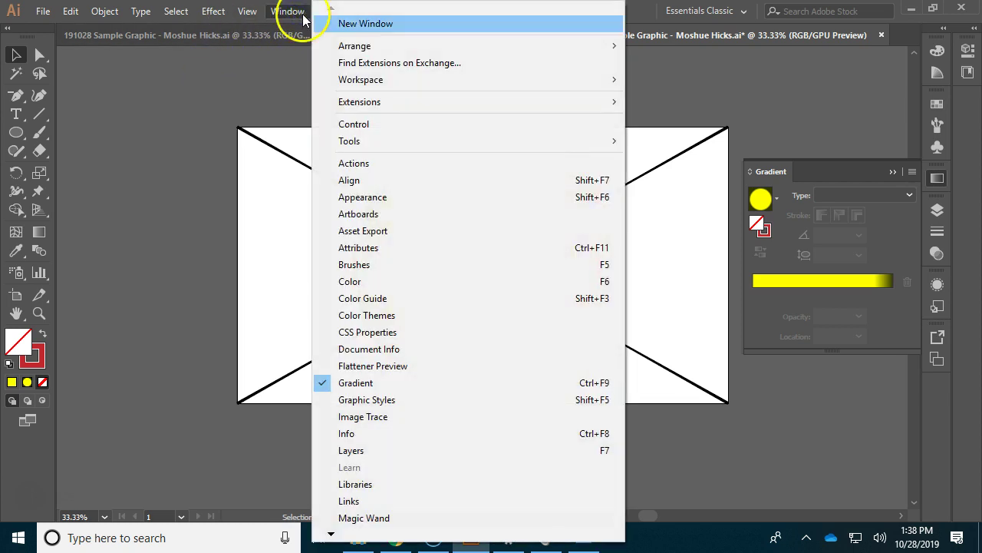
left_click(389, 136)
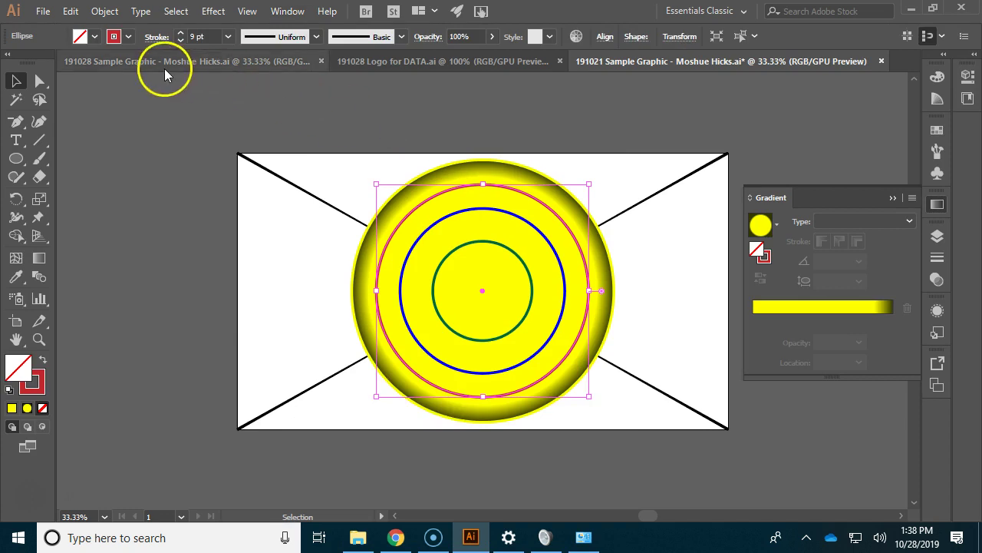
Step: Fill the red-outlined circle with solid red and replace that fill with the last-used yellow radial gradient
left_click(95, 36)
left_click(53, 61)
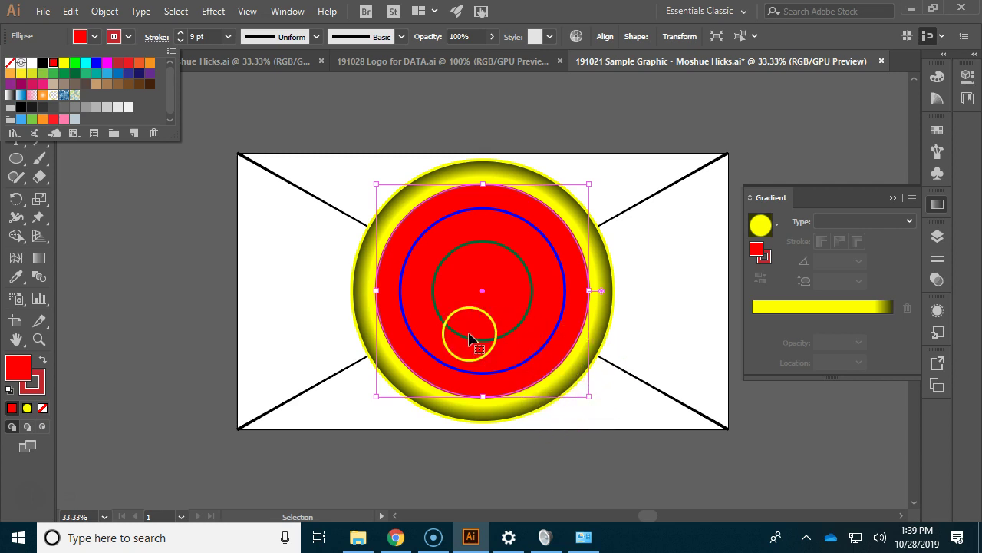
left_click(29, 409)
left_click(29, 410)
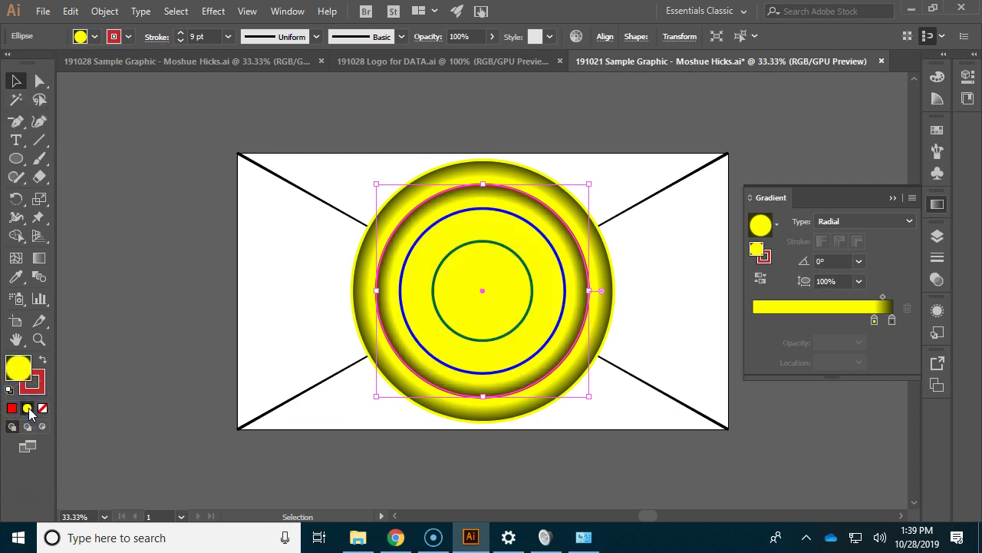
Step: Recolor the yellow stop of the red-outlined circle's gradient with the pure red swatch
double_click(874, 320)
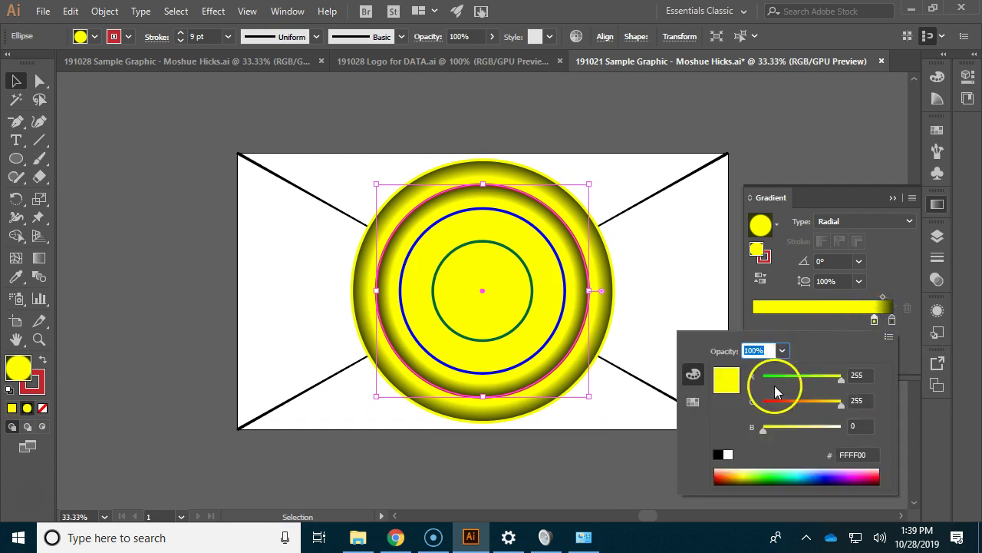
left_click(693, 401)
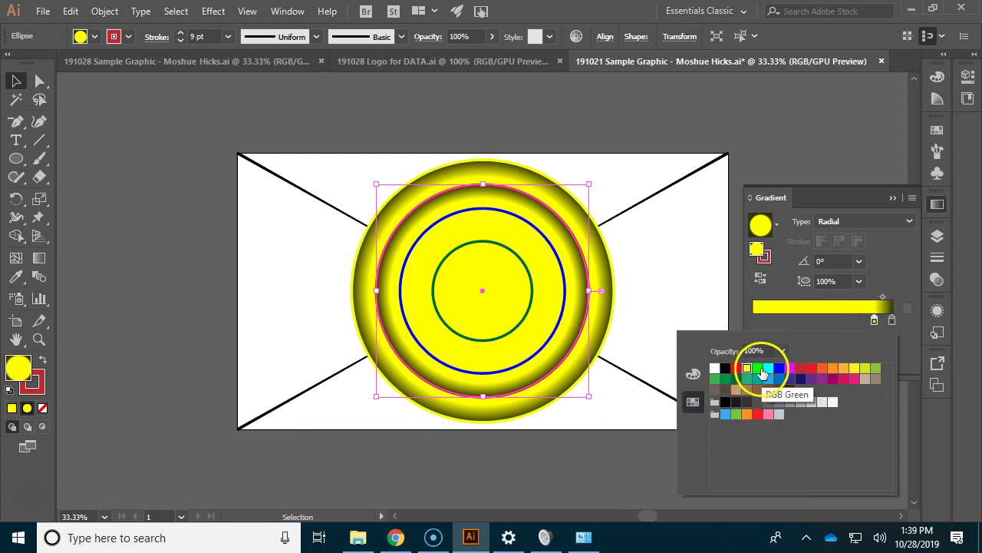
left_click(736, 369)
Step: Recolor the outer stop of the red circle's gradient to a dark maroon, hex 56272D
left_click(892, 321)
double_click(892, 321)
left_click(892, 321)
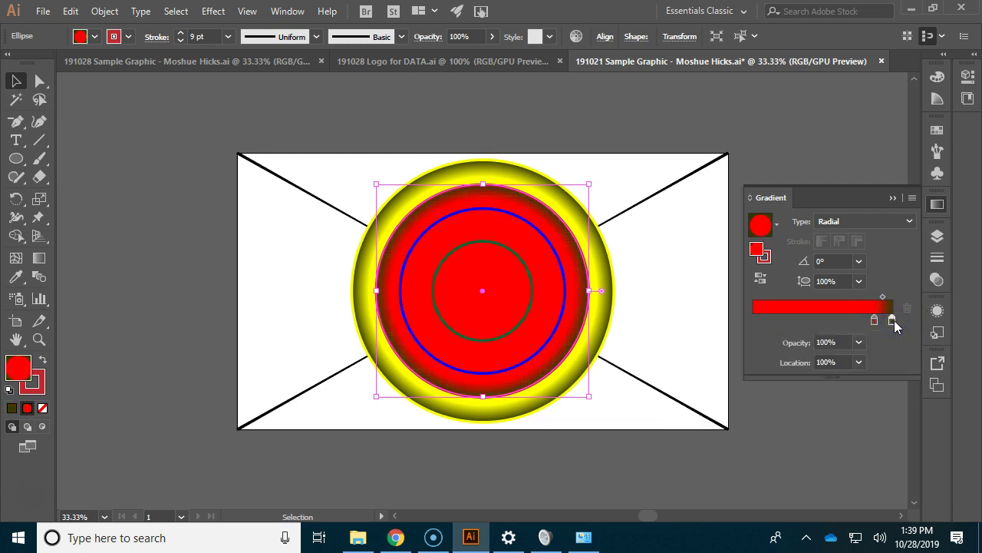
double_click(893, 321)
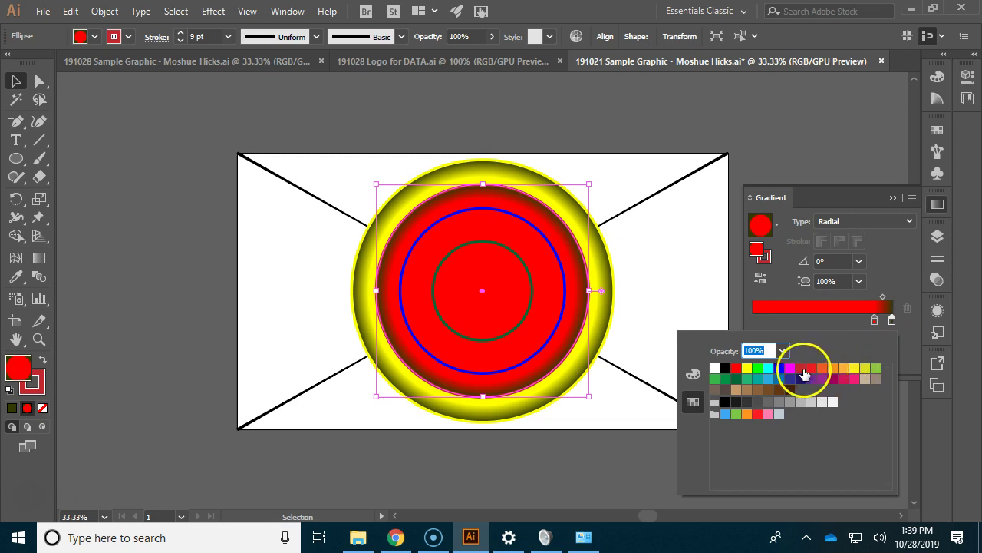
left_click(800, 367)
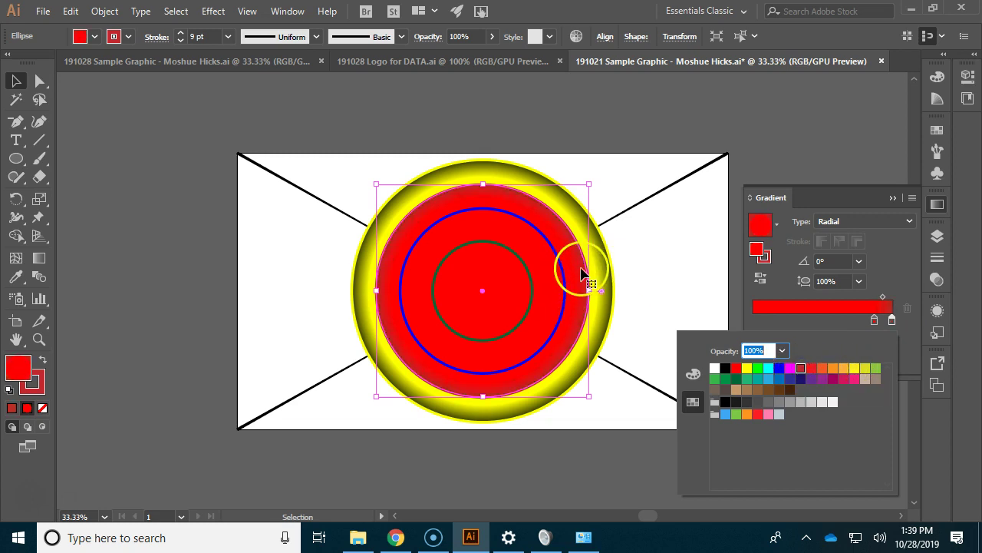
left_click(693, 375)
left_click(794, 384)
left_click_drag(823, 379, 796, 384)
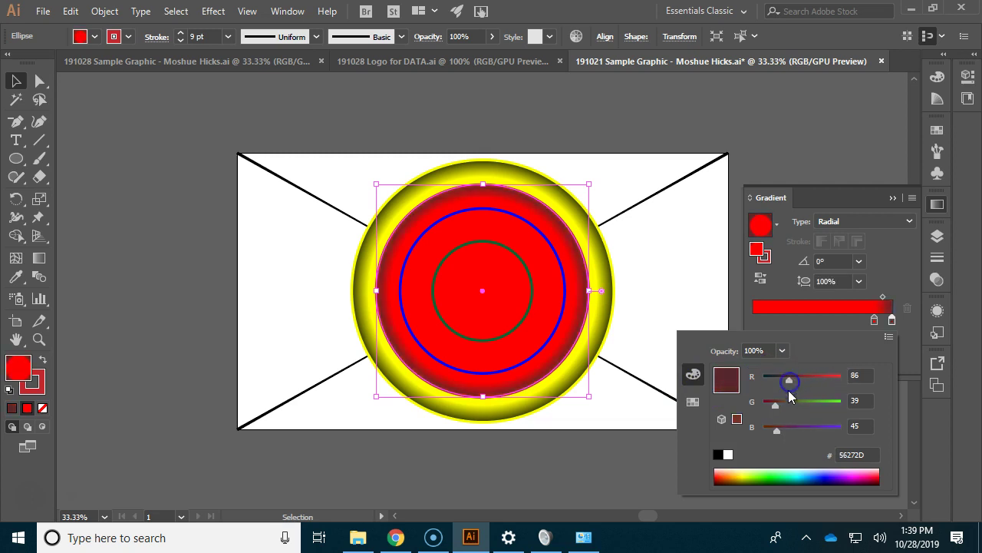
left_click(548, 345)
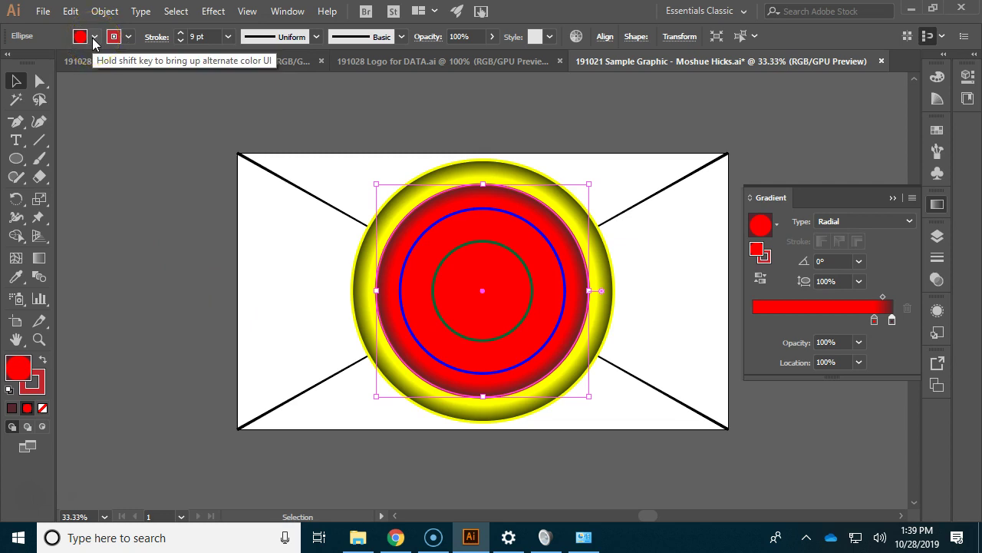
Step: Fill the blue-outlined circle with the orange Summer radial gradient swatch
left_click(560, 258)
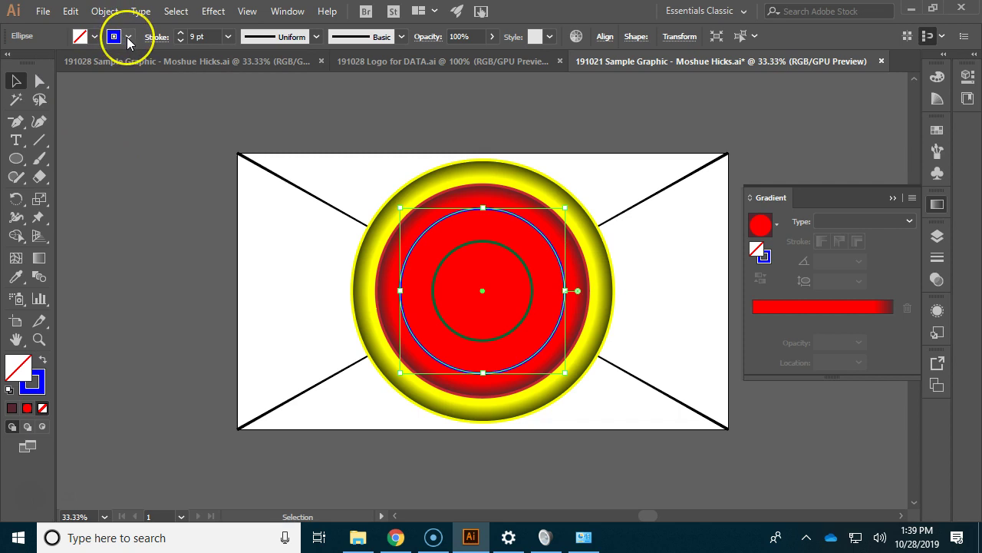
left_click(94, 37)
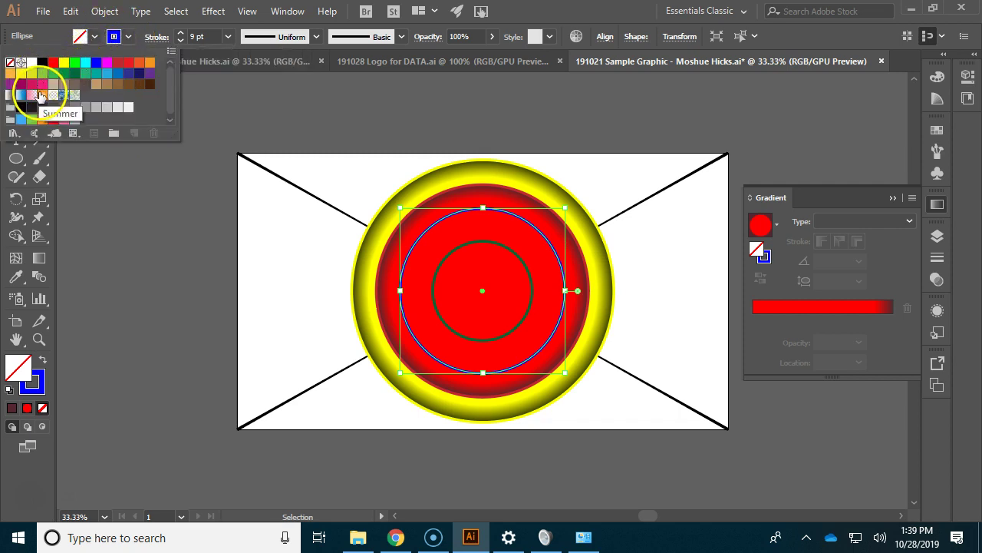
left_click(43, 95)
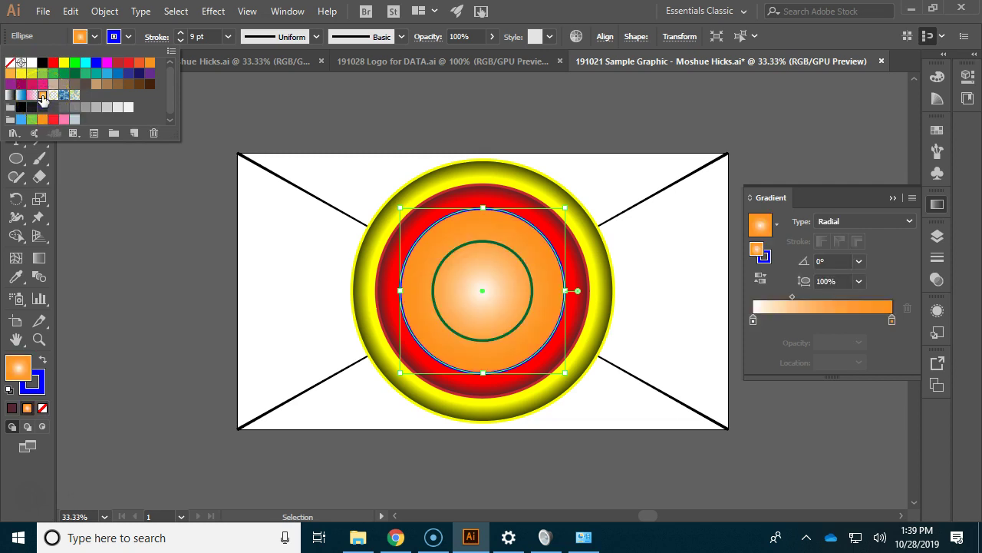
Step: Open the Middle Ages swatch library from the Art History collection
left_click(15, 135)
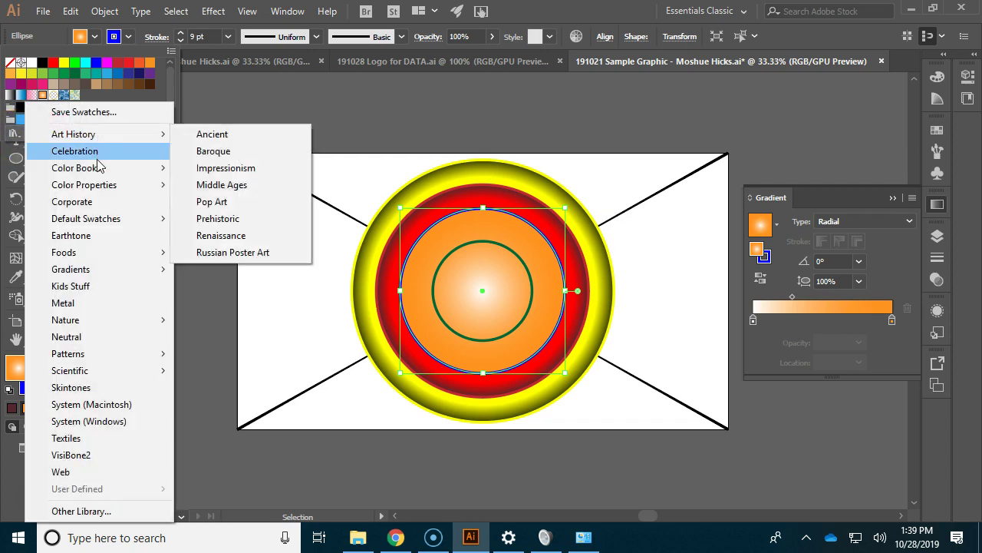
mouse_move(99, 166)
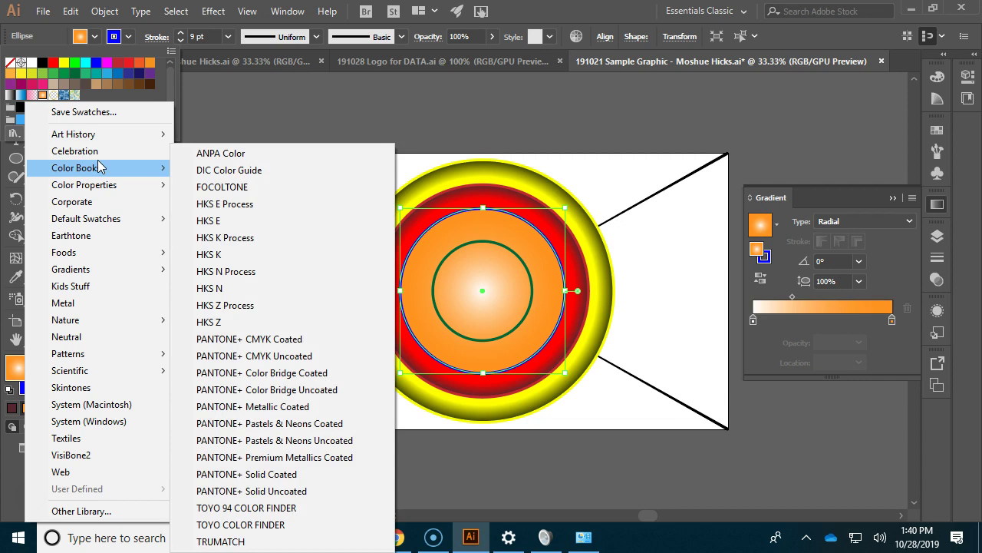
mouse_move(94, 137)
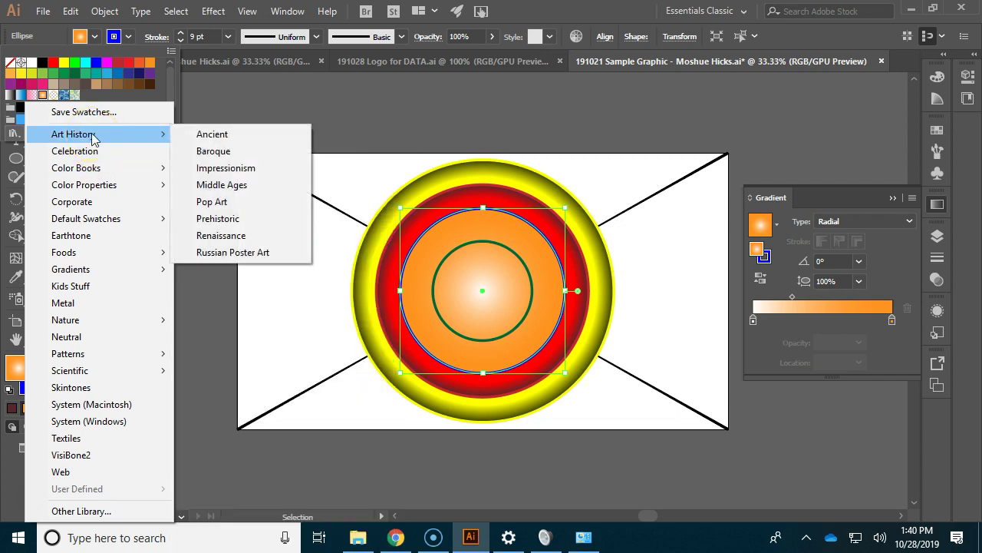
left_click(246, 190)
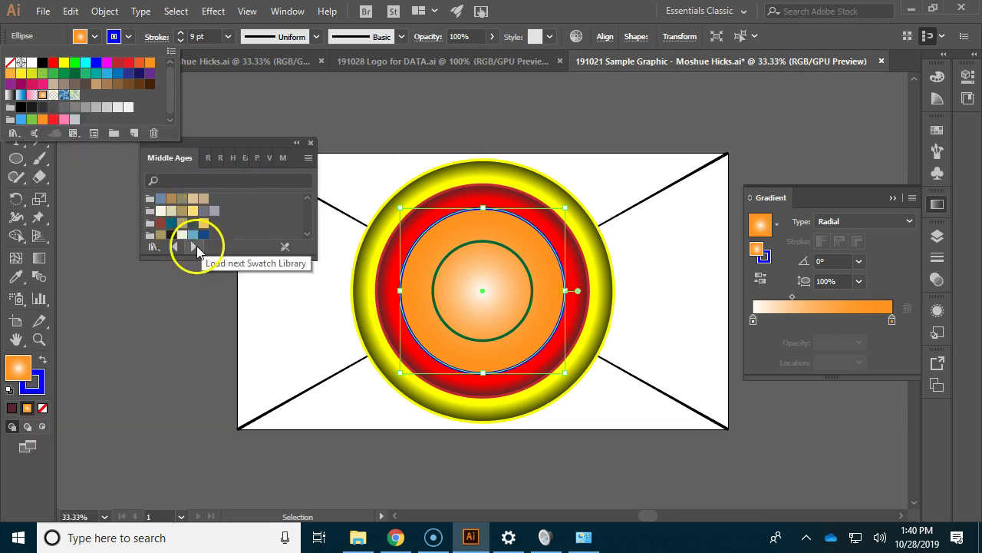
Step: Browse the swatch libraries that follow Middle Ages, through Prehistoric, Renaissance, Celebration, ANPA Color and DIC Color Guide to the end of FOCOLTONE
left_click(195, 248)
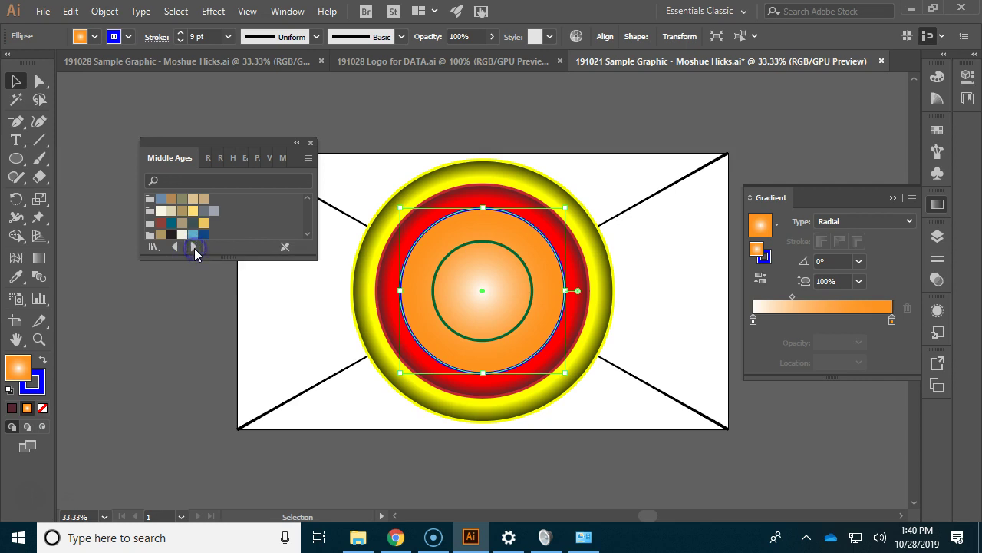
left_click(194, 247)
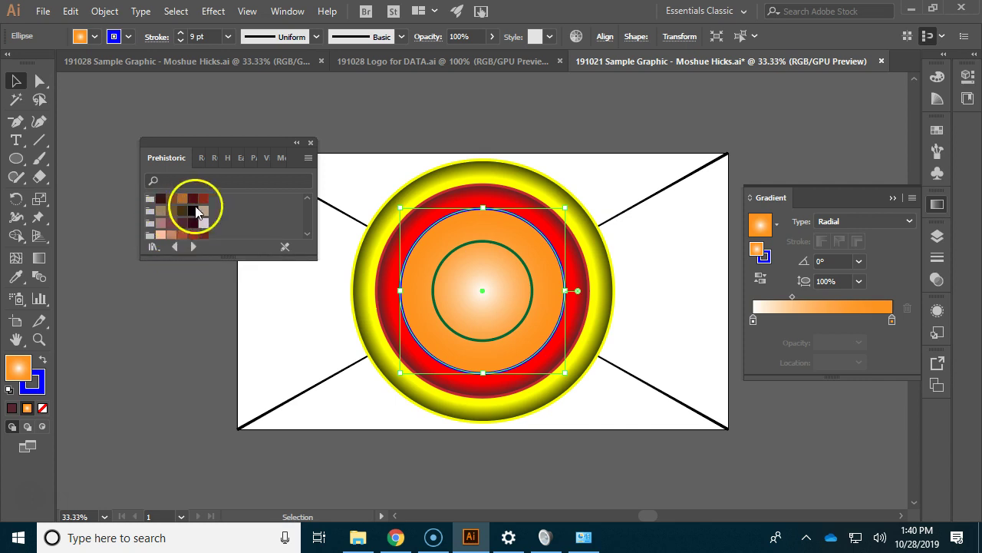
left_click(194, 246)
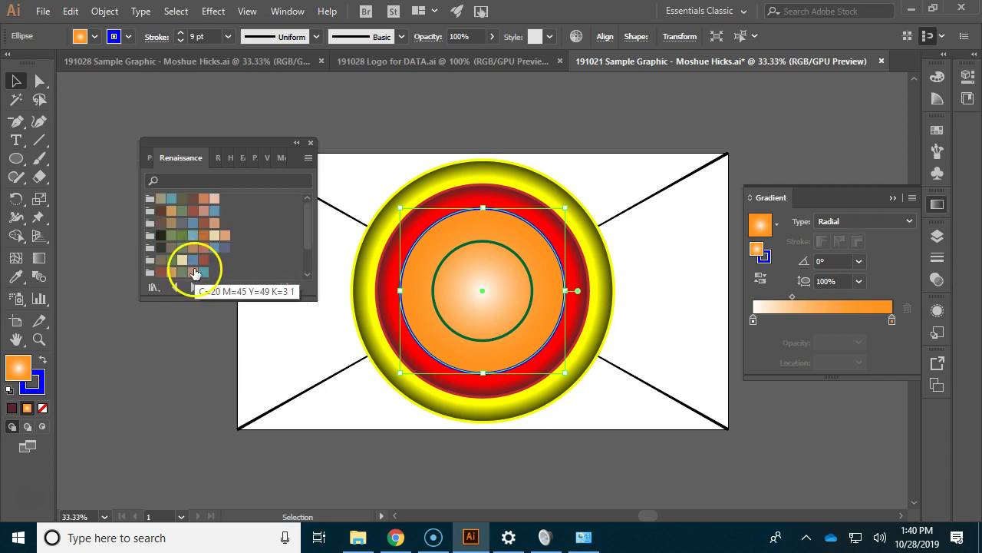
left_click(194, 289)
left_click(193, 288)
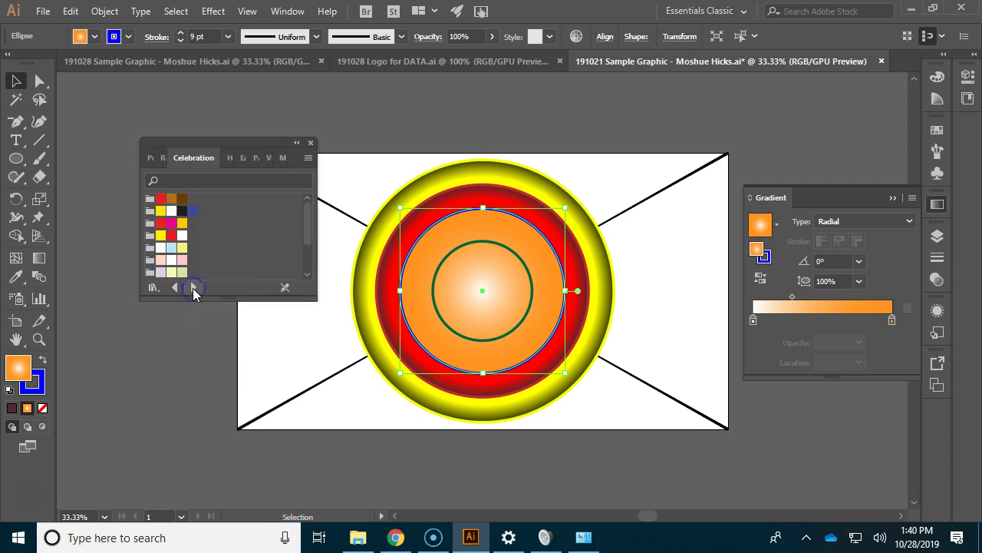
left_click(194, 289)
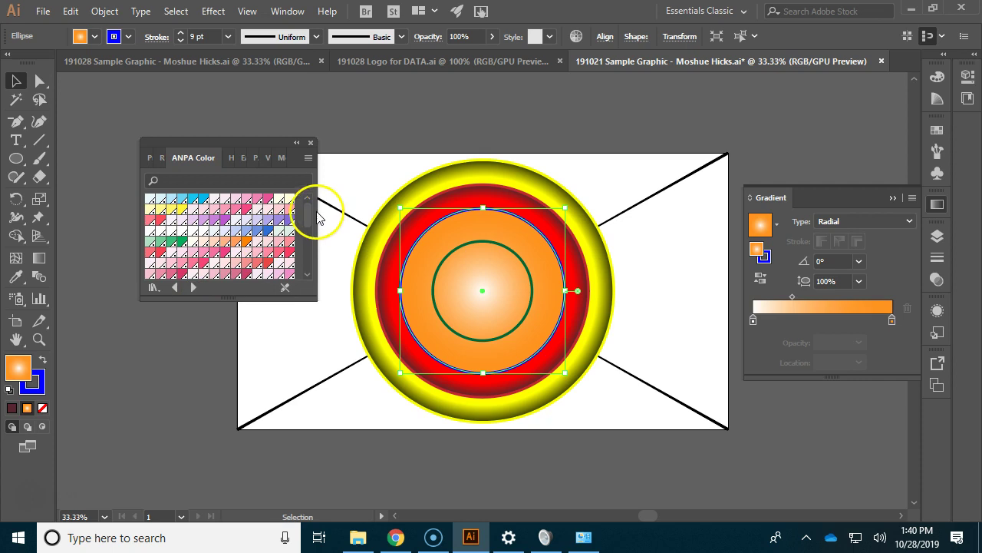
mouse_move(308, 220)
left_mouse_down()
mouse_move(309, 272)
mouse_move(310, 209)
left_mouse_up()
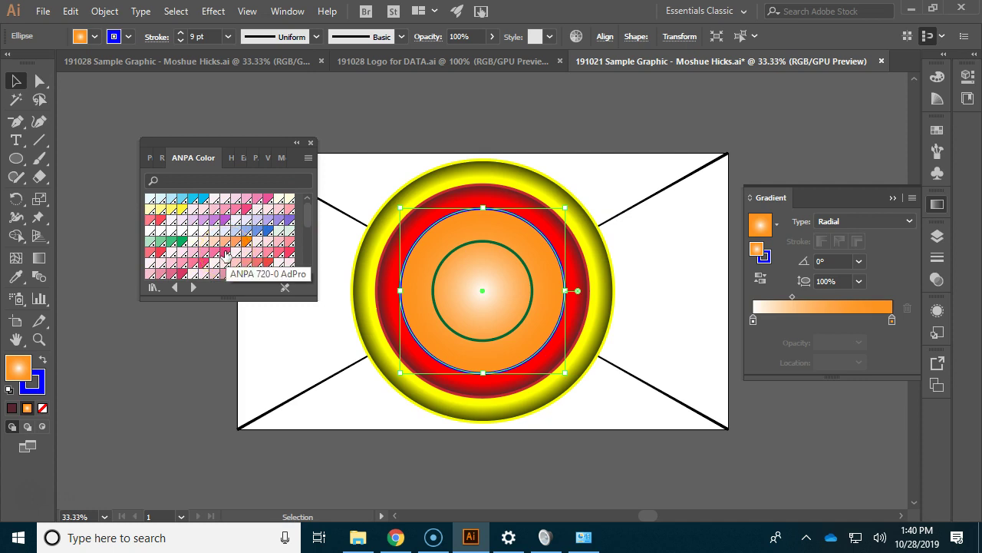
left_click(192, 288)
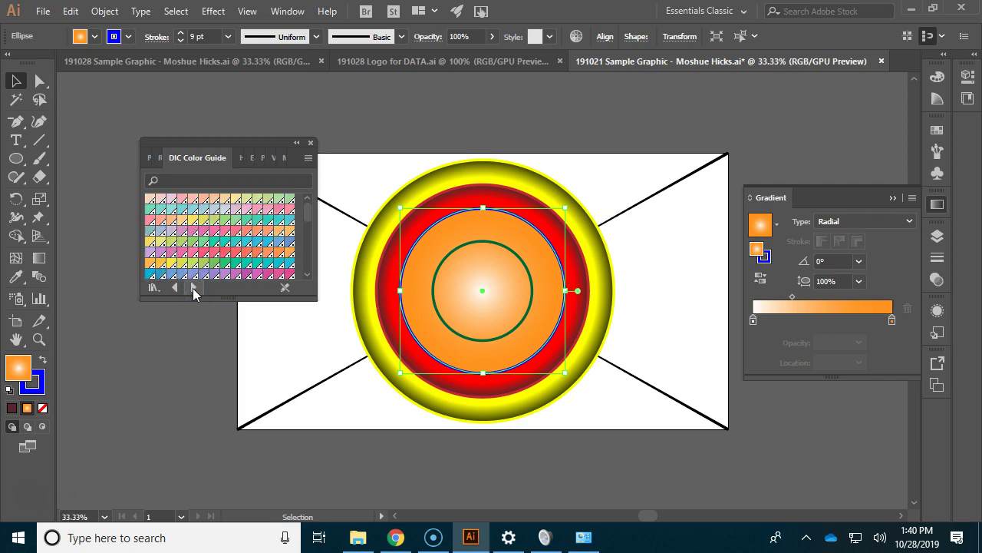
left_click(193, 288)
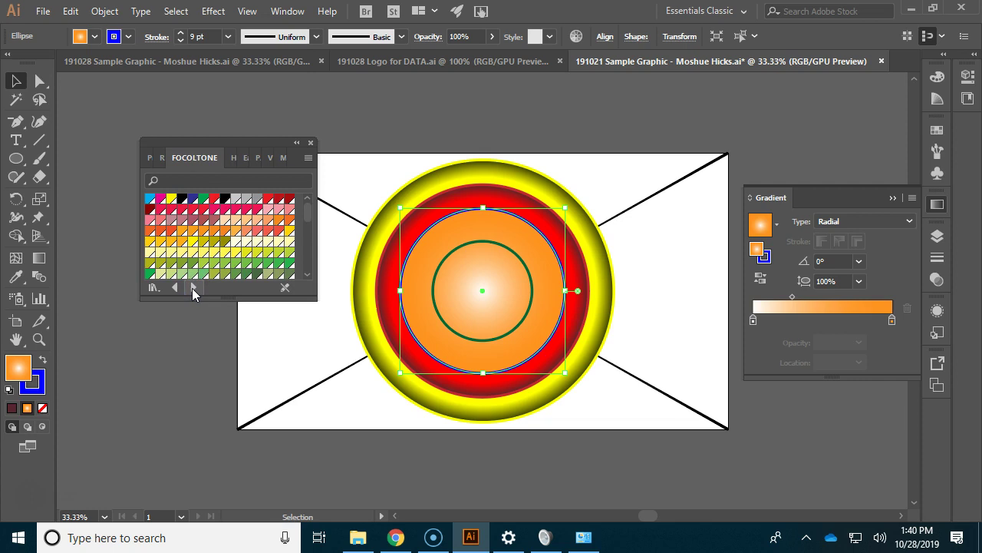
scroll(223, 254, "down", 5)
scroll(222, 253, "down", 6)
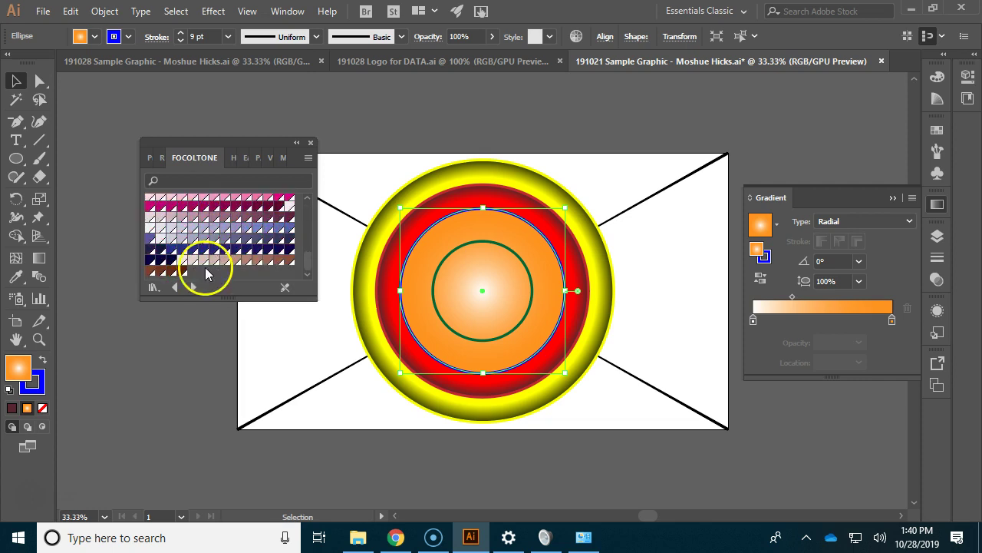
Step: Open the Skintones swatch library from the Gradients collection
left_click(157, 289)
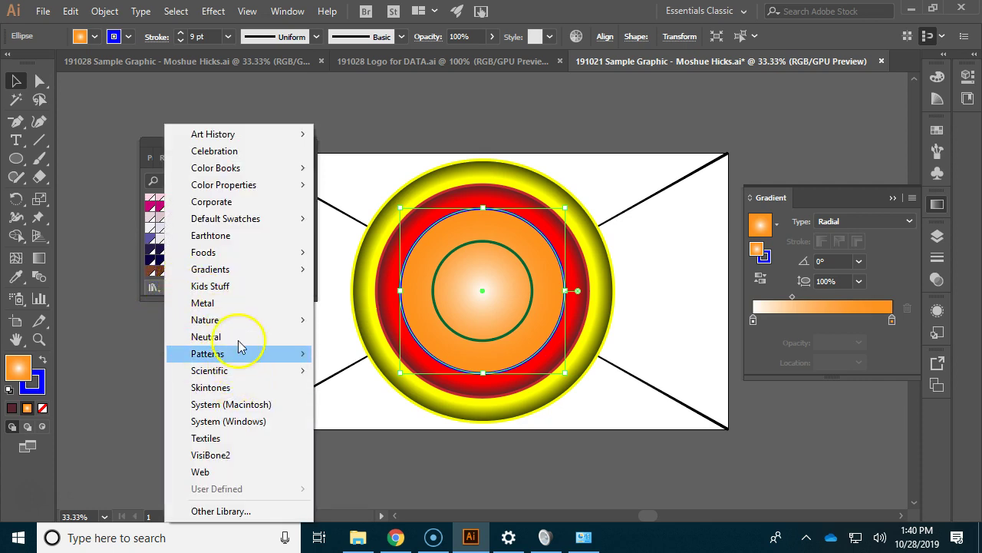
mouse_move(242, 274)
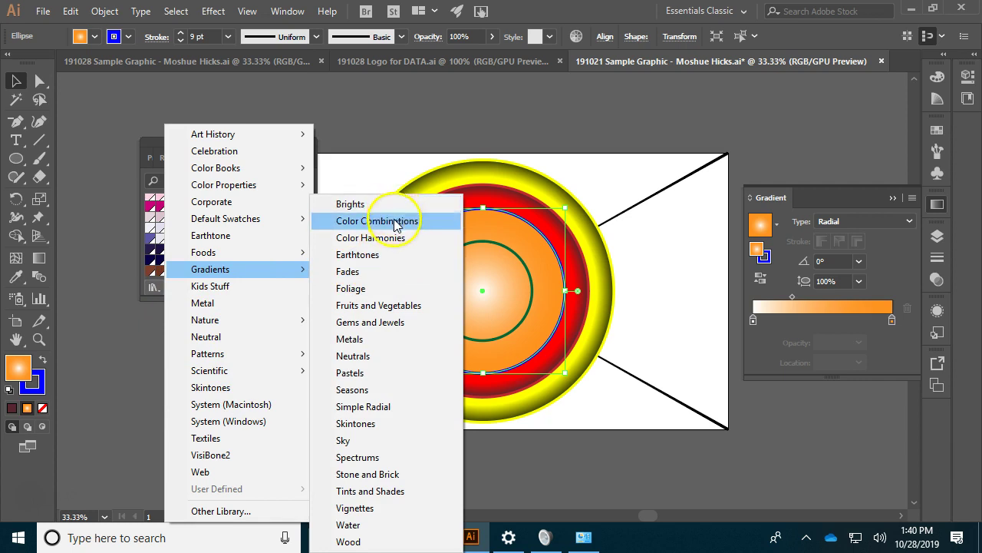
left_click(405, 430)
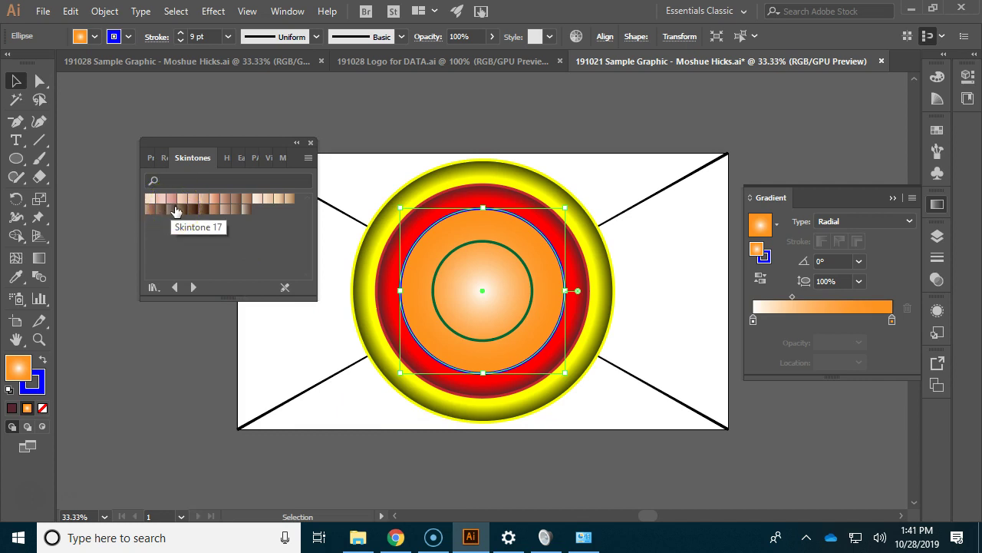
Step: Browse the gradient libraries that follow Skintones, from Sky and Spectrums through Tints and Shades and Vignettes to Water, and close the library
left_click(253, 207)
left_click(275, 207)
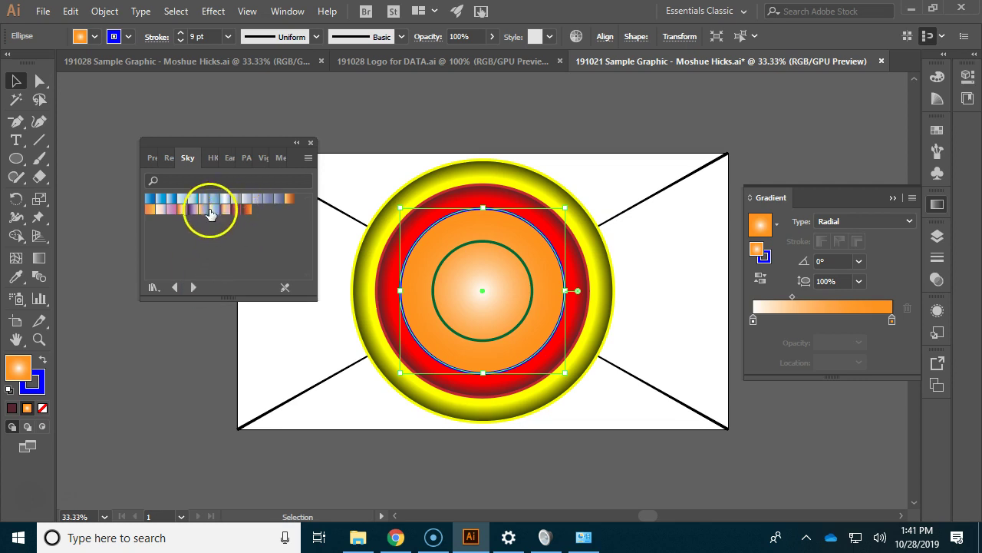
left_click(194, 287)
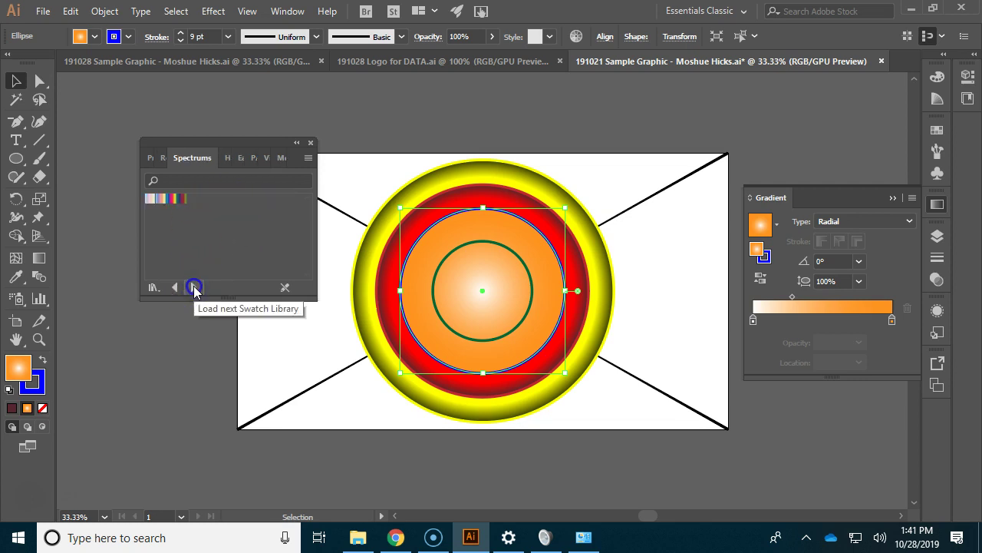
left_click(194, 287)
left_click(194, 287)
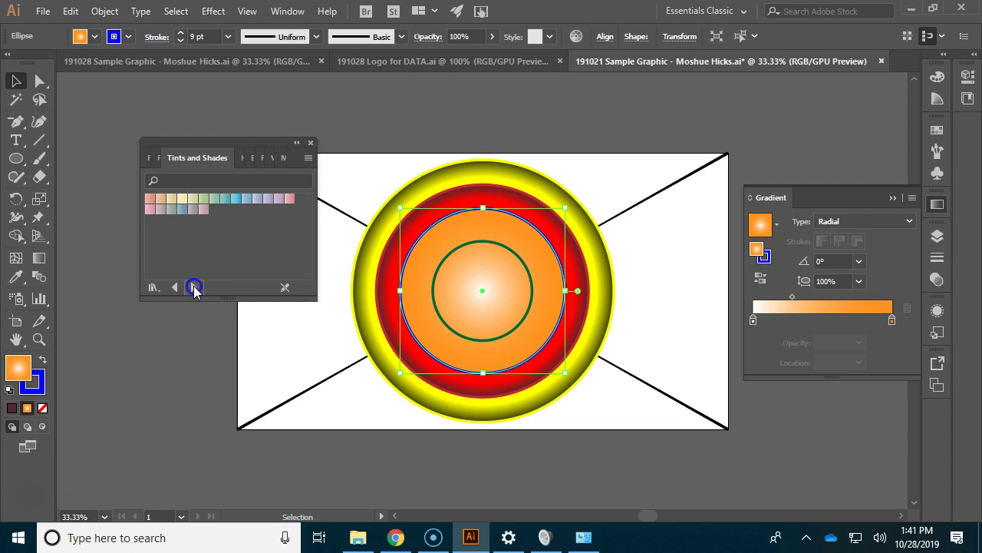
left_click(194, 287)
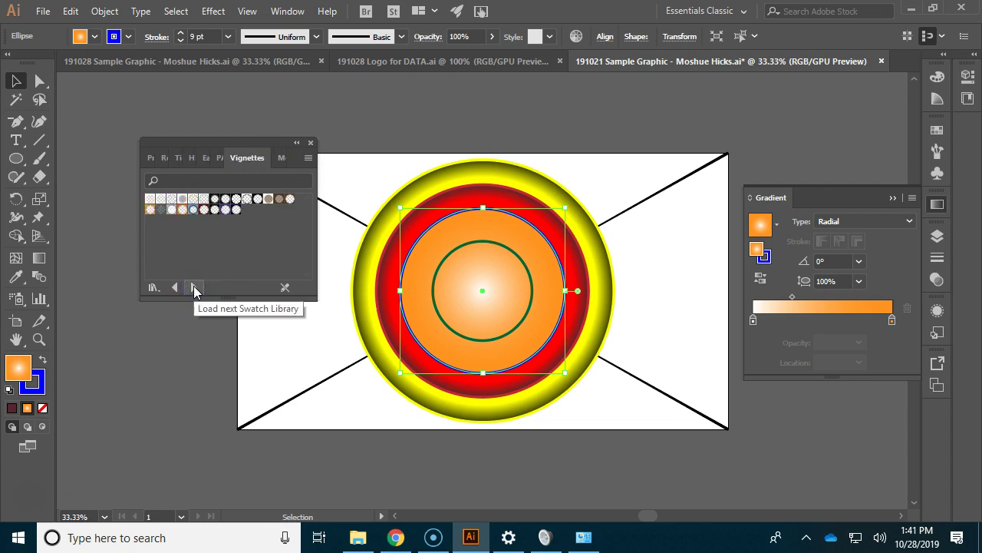
left_click(194, 287)
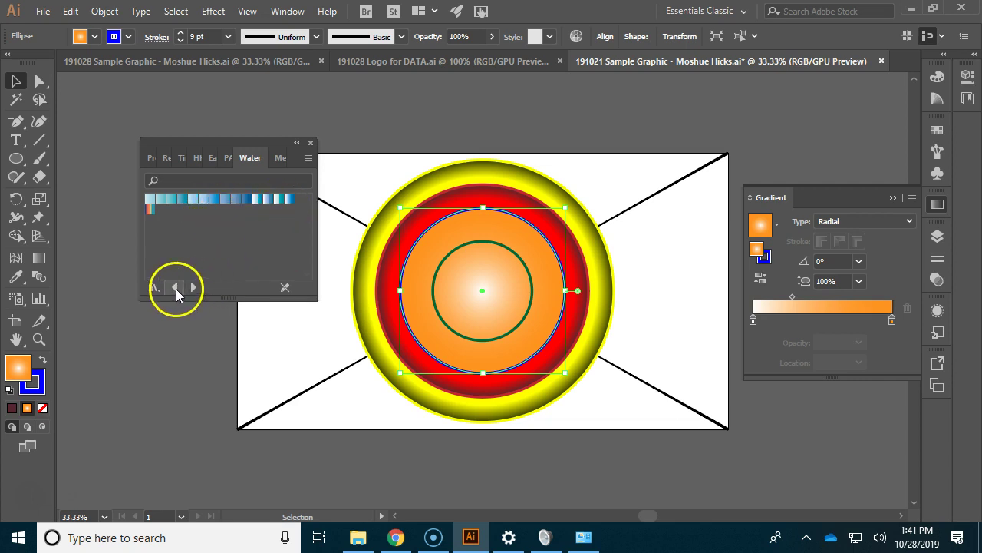
left_click(311, 143)
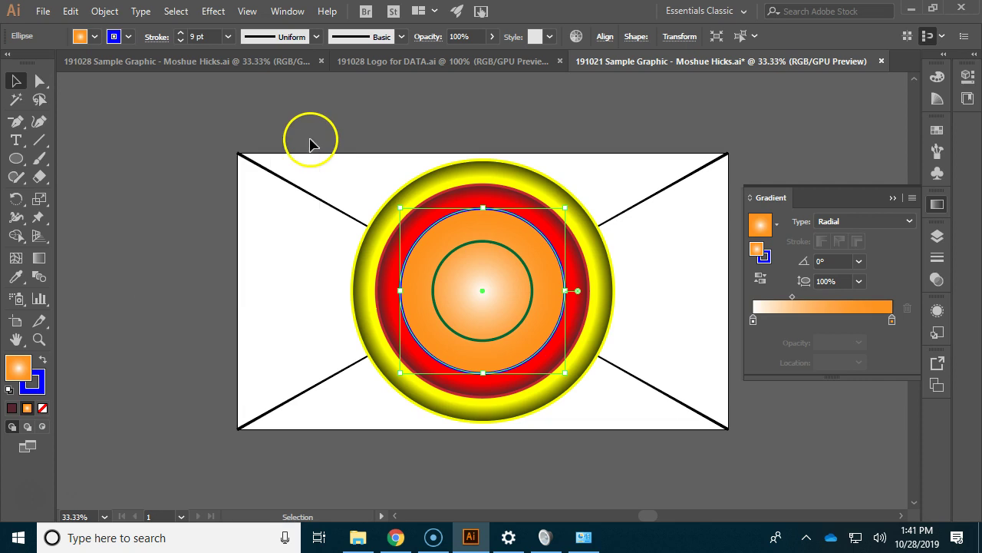
Step: Recolor the blue-outlined circle's radial gradient with a blue inner stop, hex 5569FF, and a dark navy outer stop, hex 01003F
double_click(753, 321)
left_click(802, 472)
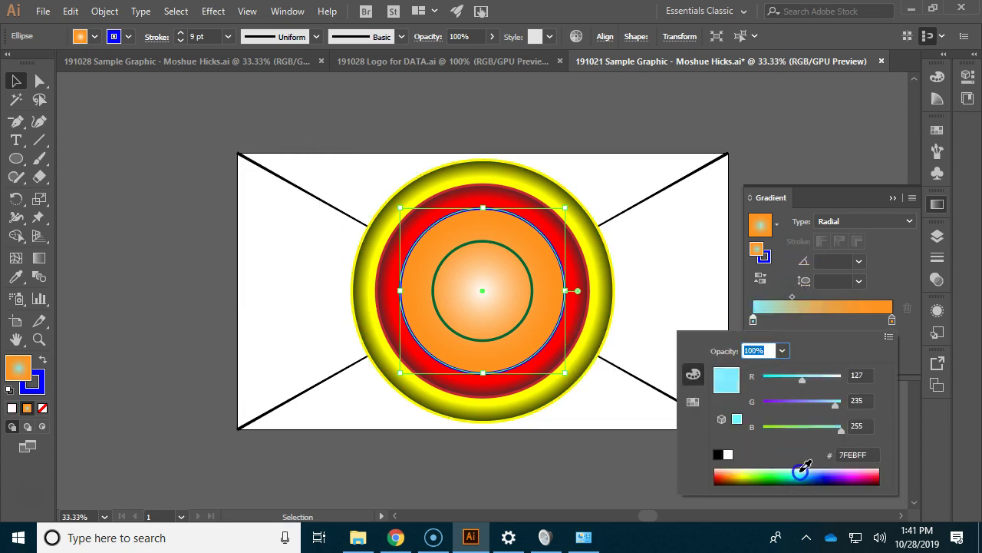
left_click_drag(802, 471, 821, 472)
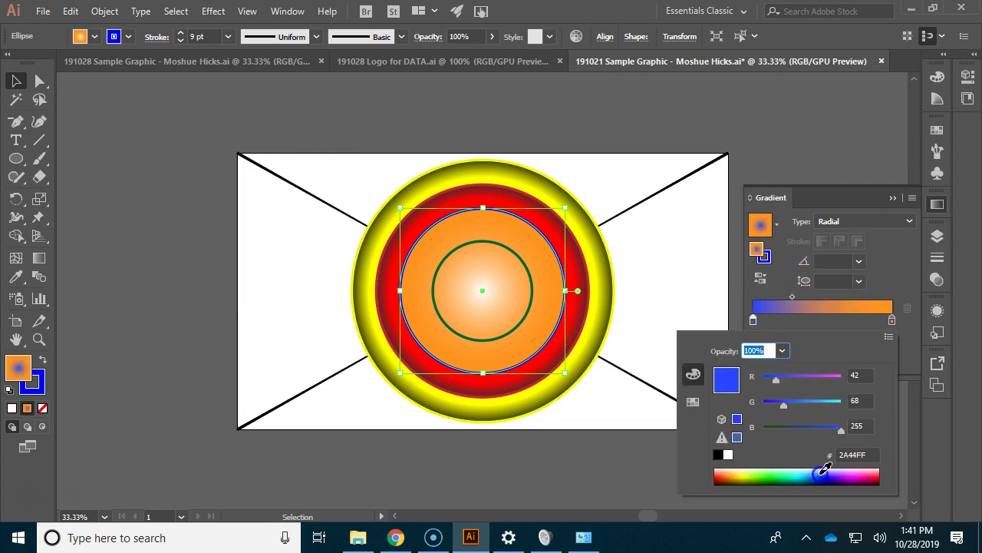
left_click(893, 320)
double_click(892, 320)
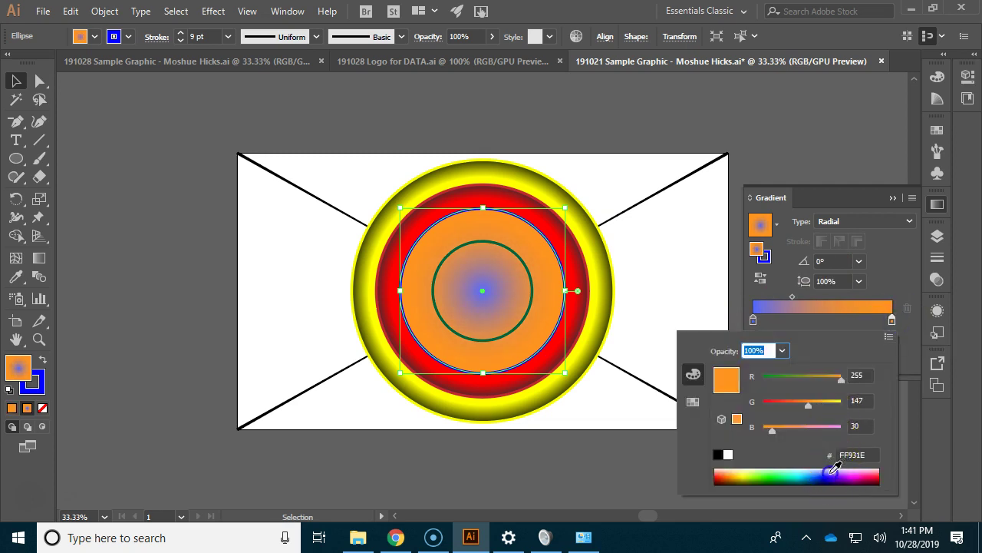
left_click(826, 478)
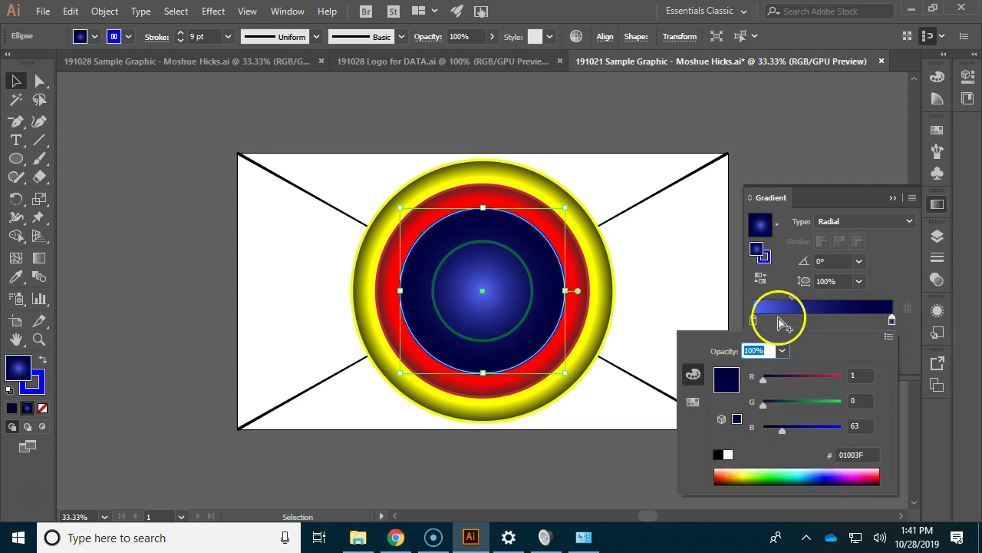
Step: Move the blue circle's inner gradient stop close to the navy outer stop, with the midpoint between them at 47.23%
left_click(754, 320)
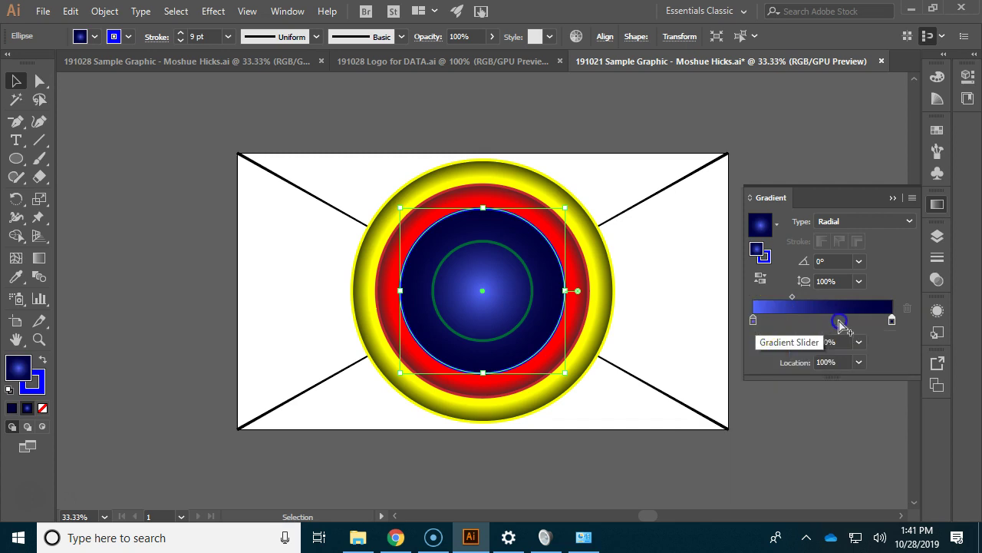
left_click_drag(749, 321, 880, 298)
left_click(857, 373)
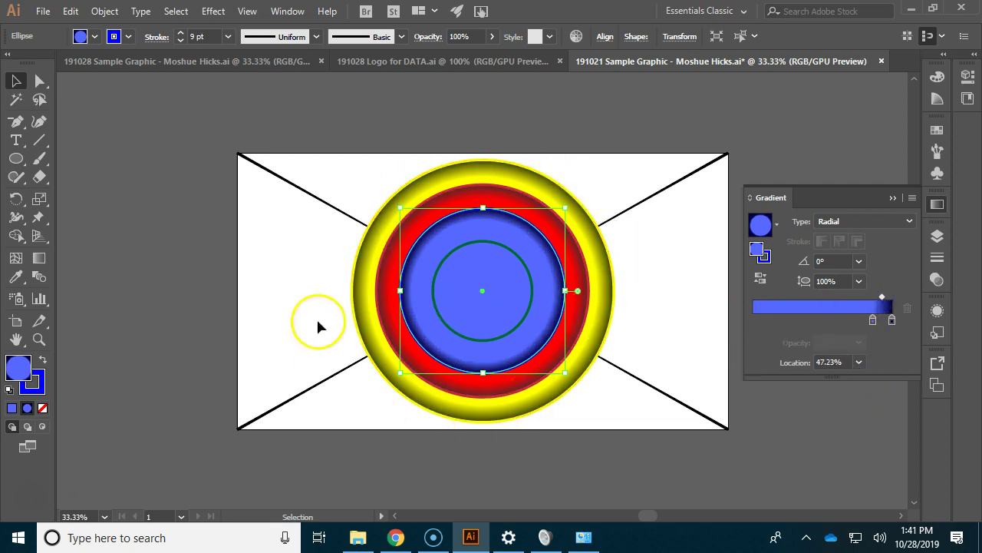
Step: Collapse The X layer and move the Blue Circle layer above the Green Circle layer
left_click(937, 235)
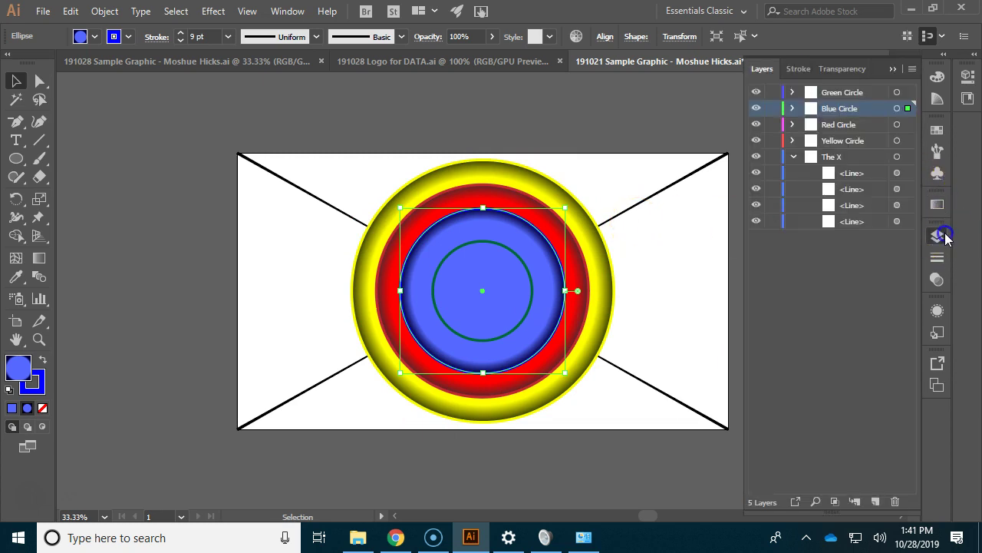
left_click(795, 157)
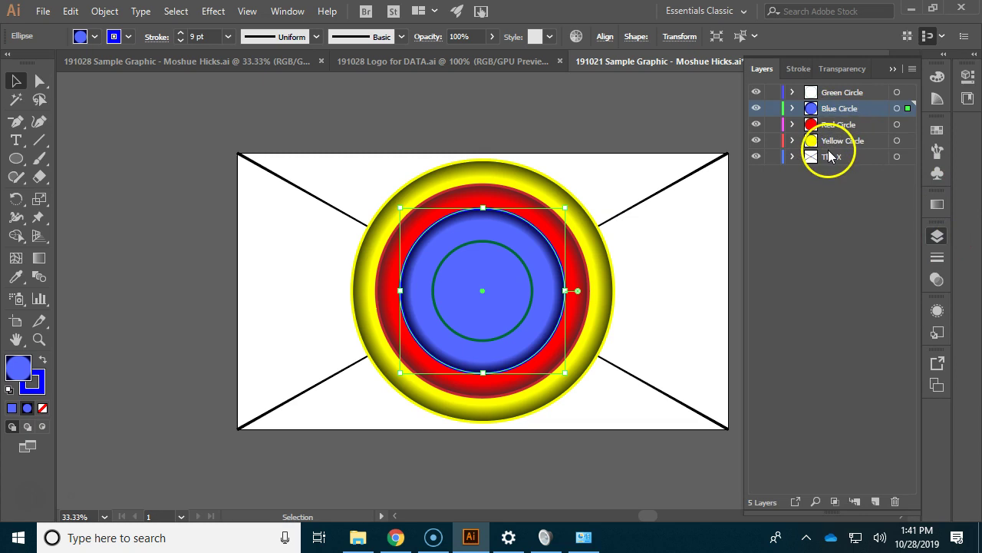
left_click_drag(844, 99, 841, 87)
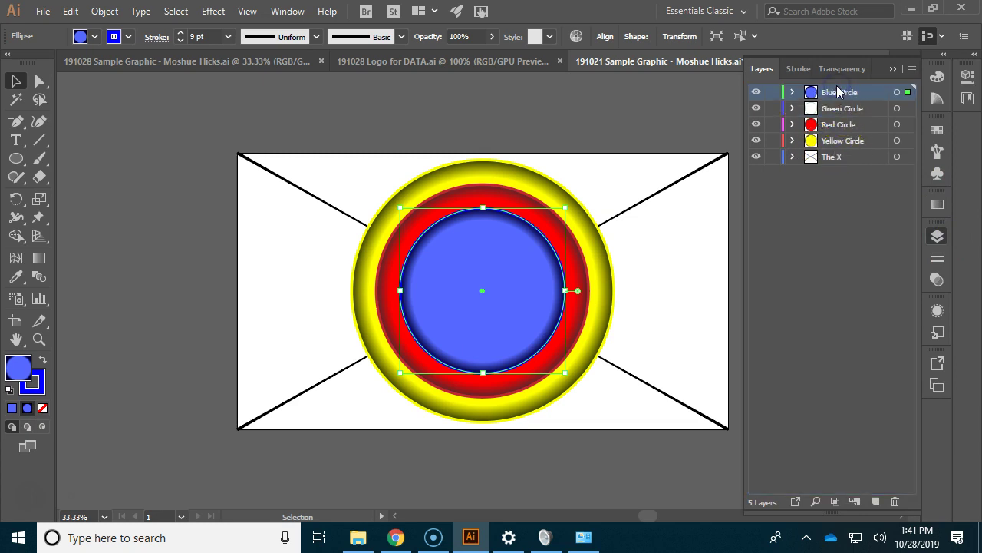
Step: Move the Red Circle layer to the top of the stack and try to place the Blue Circle layer above it
left_click(829, 126)
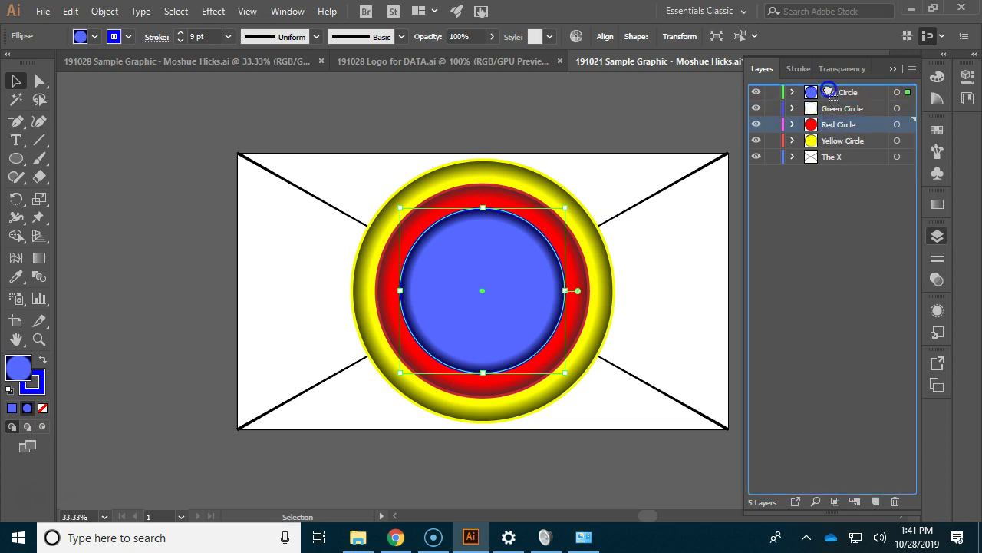
left_click_drag(828, 91, 830, 93)
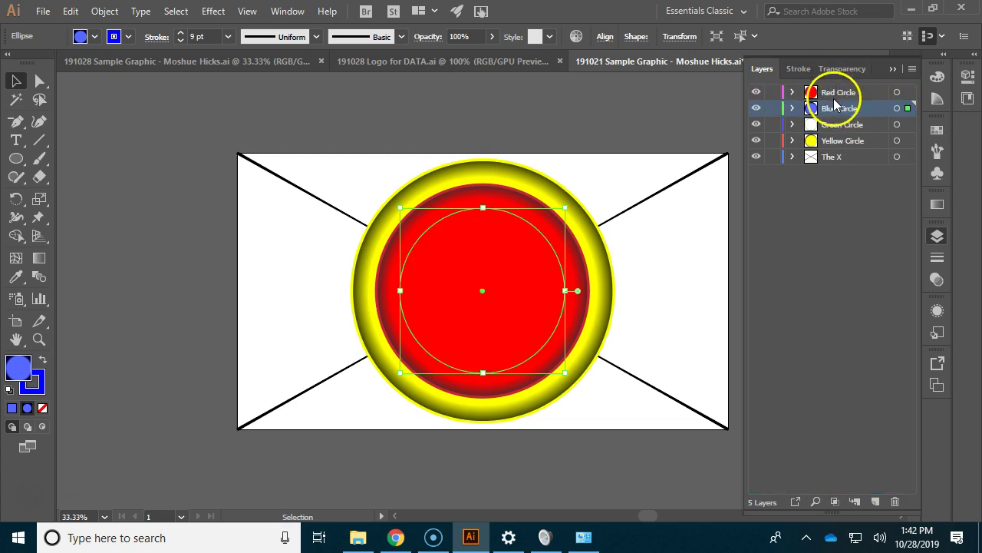
left_click(839, 108)
mouse_move(839, 117)
left_mouse_down()
mouse_move(839, 86)
mouse_move(833, 112)
left_mouse_up()
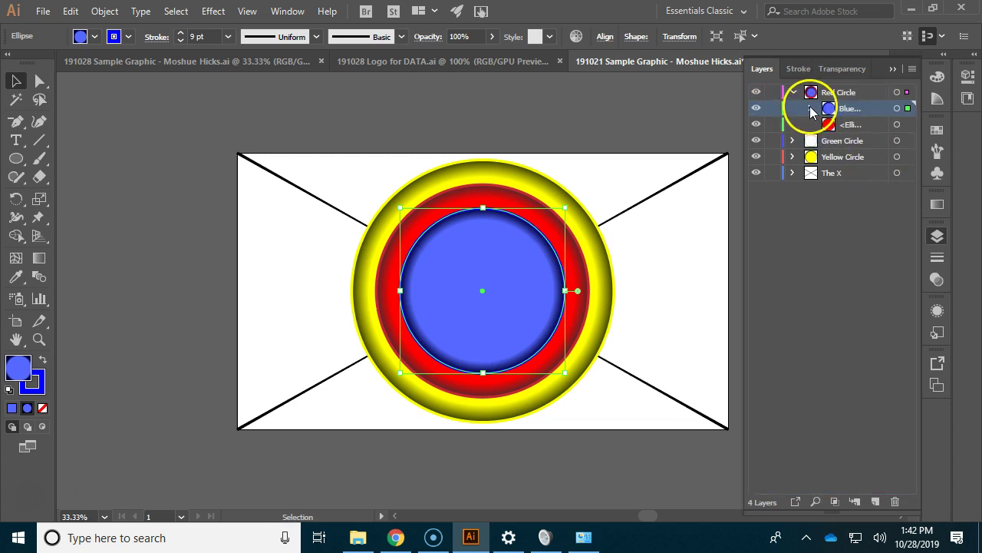
Step: Add a new layer at the top of the stack and move the red ellipse into it
left_click(875, 501)
left_click_drag(823, 124, 810, 91)
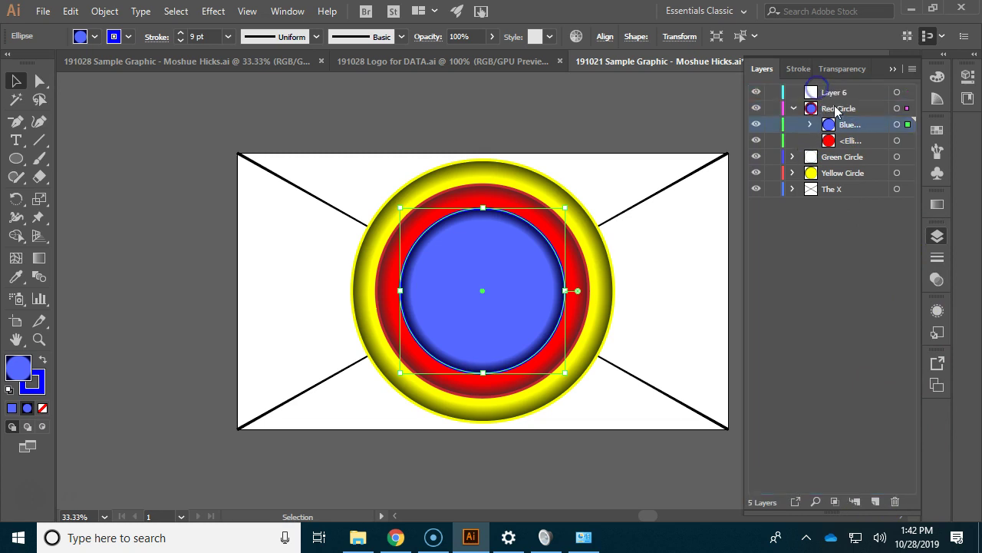
left_click_drag(834, 144, 823, 97)
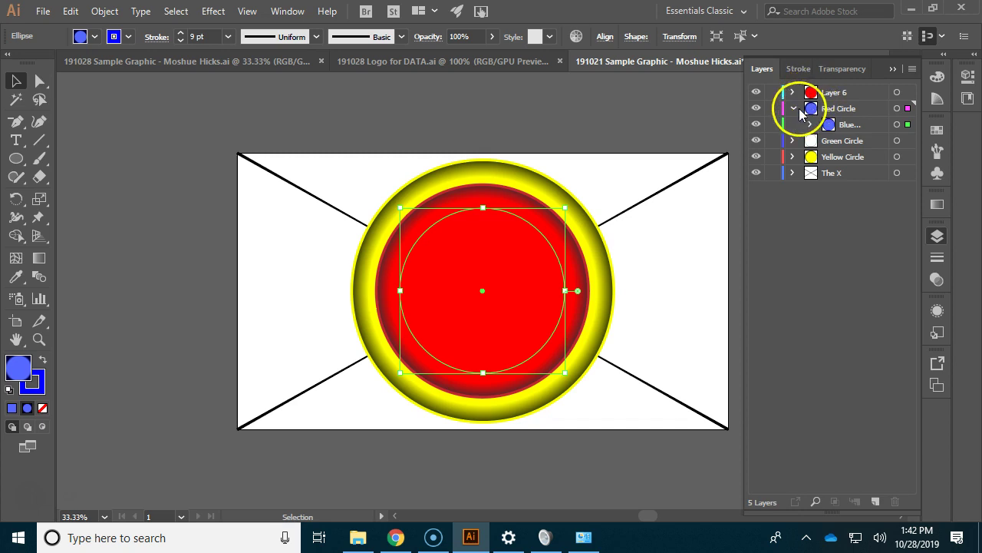
Step: Rename the layer holding the blue circle Blue Circle and the new one Red Circle, and reorder the stack as Green, Blue, Red, Yellow, The X
left_click(795, 109)
left_click(825, 110)
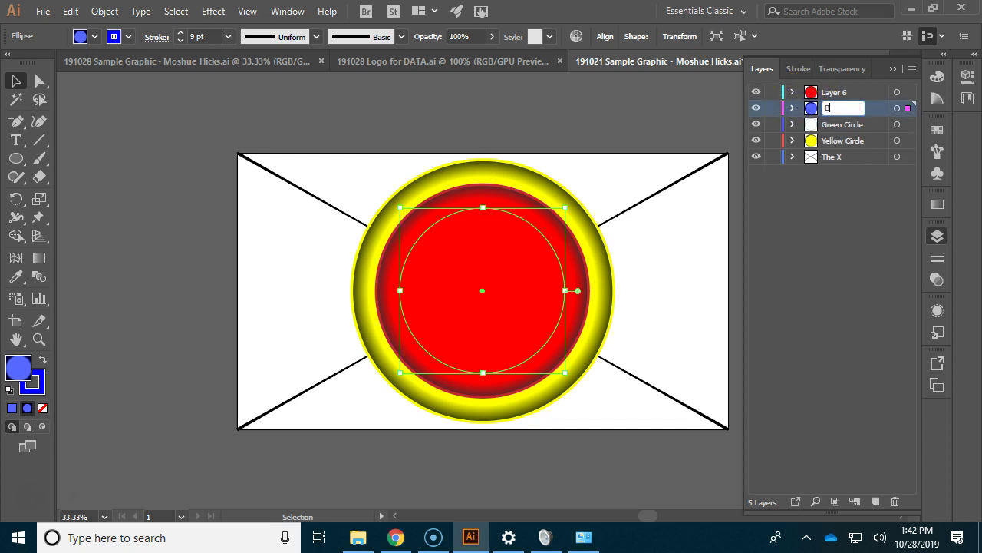
double_click(842, 93)
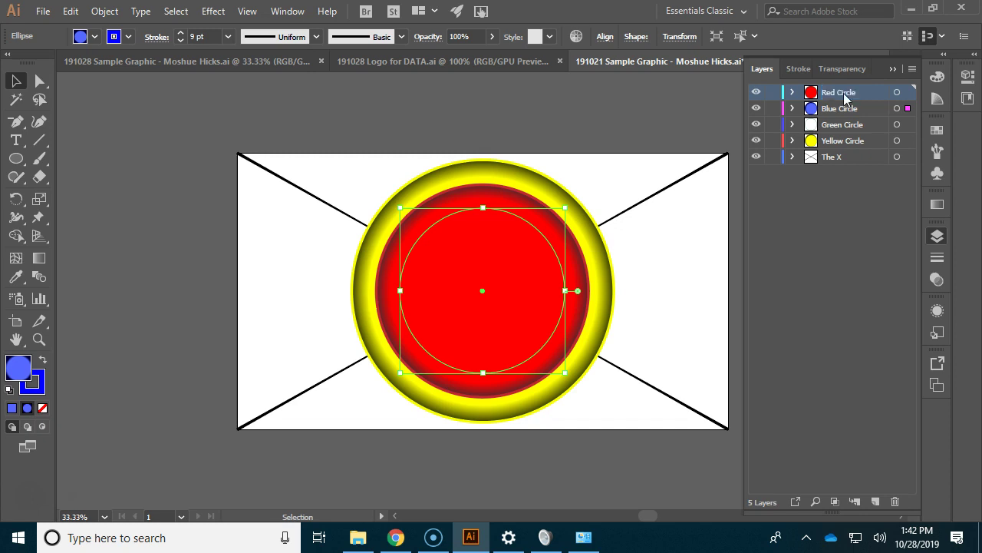
mouse_move(840, 108)
left_mouse_down()
mouse_move(831, 89)
mouse_move(840, 102)
mouse_move(840, 92)
left_mouse_up()
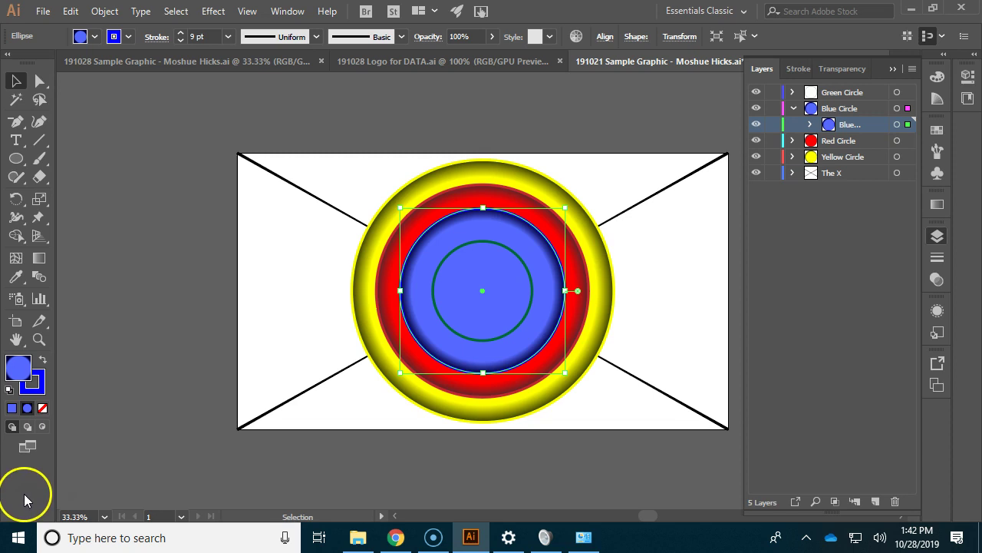
Step: Select the ellipse on the Green Circle layer and fill it with the bright green swatch
left_click(838, 92)
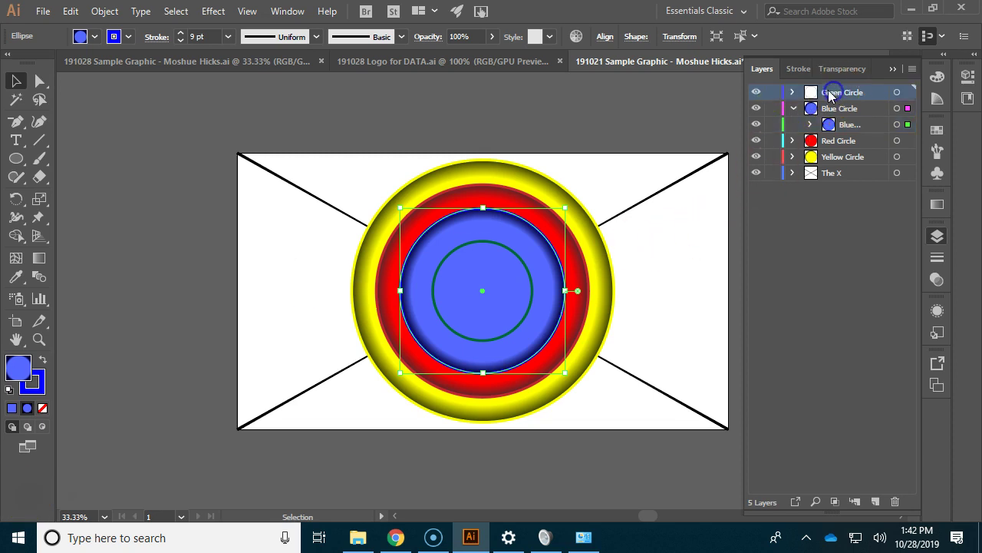
left_click(896, 92)
left_click(93, 36)
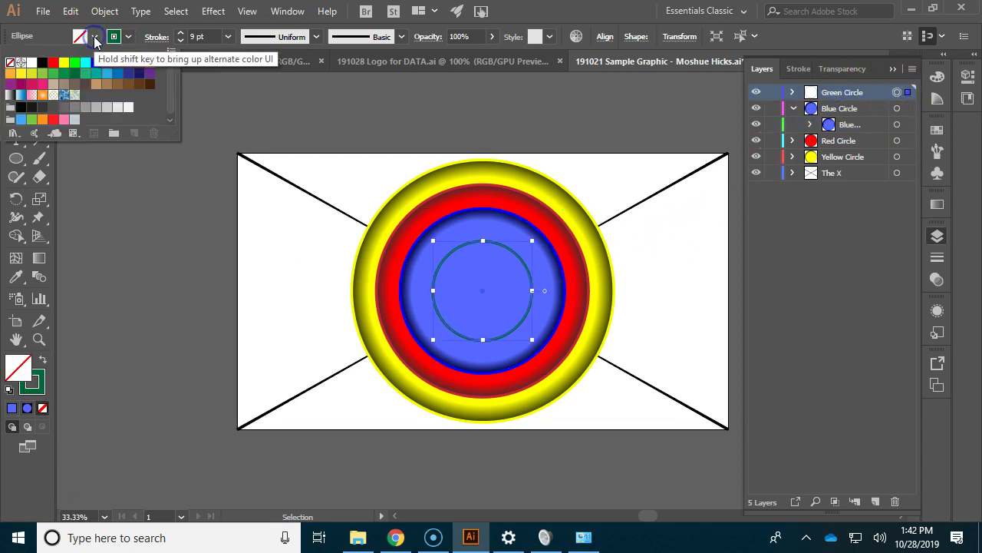
left_click(75, 65)
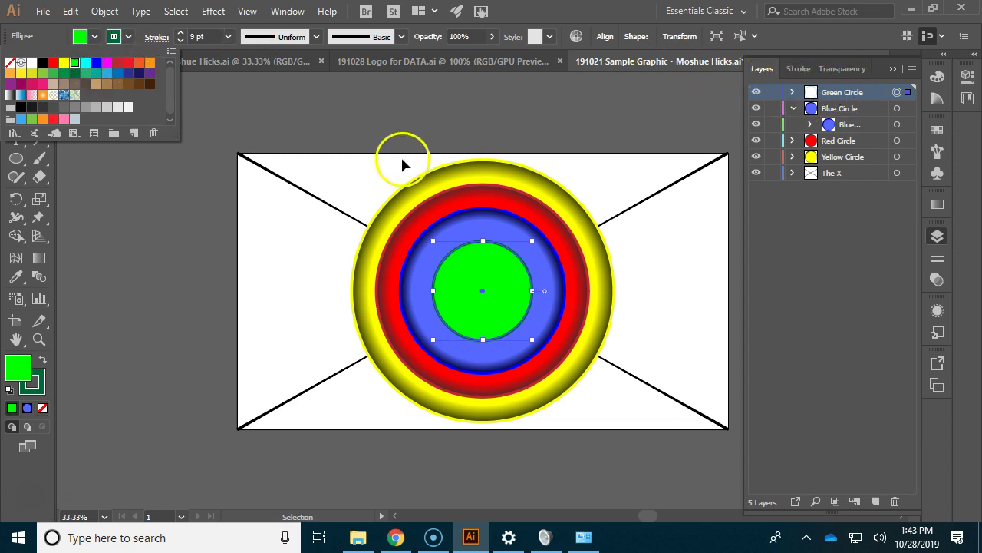
Step: Apply the last-used blue radial gradient as the fill of the green-outlined circle
left_click(937, 206)
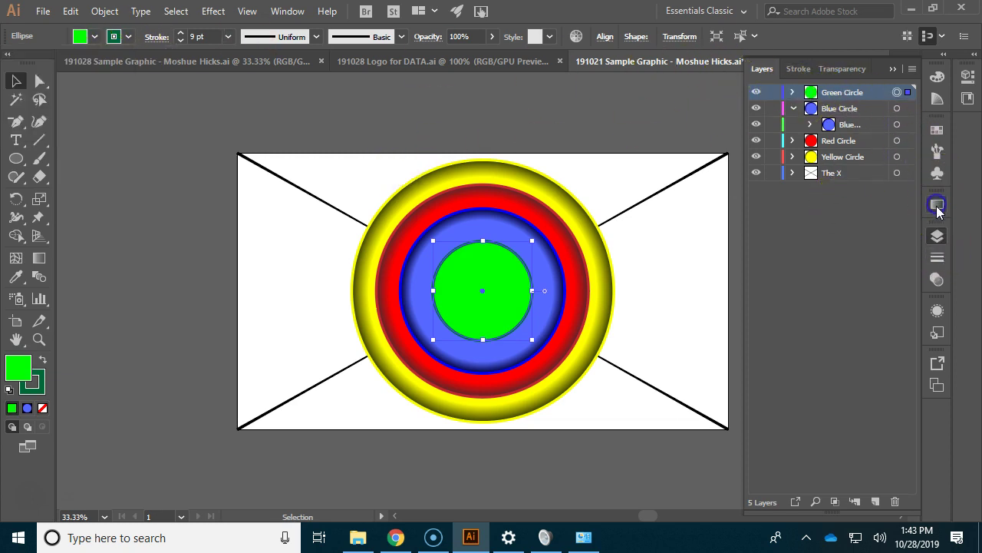
left_click(937, 207)
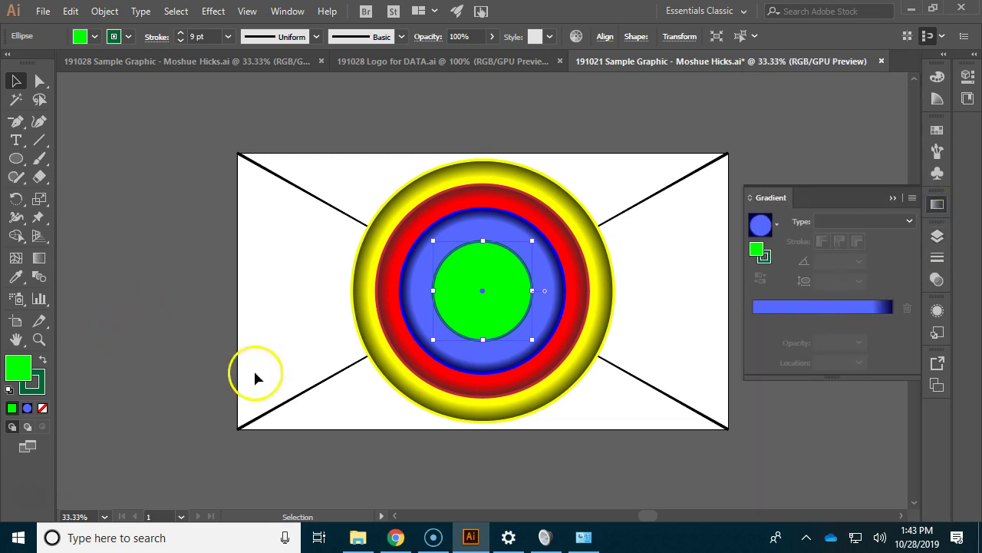
left_click(27, 408)
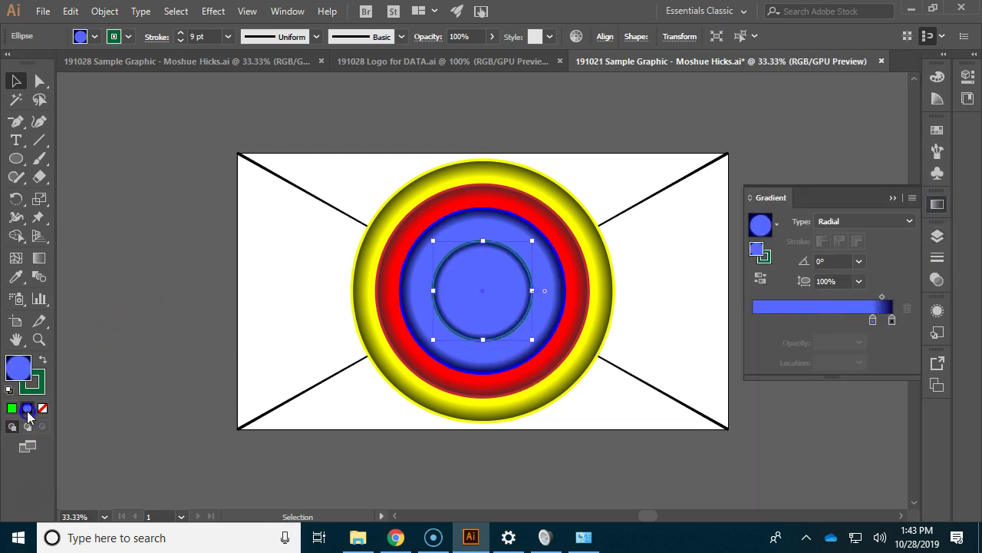
Step: Recolor the inner stop of the green-outlined circle's gradient with the bright green swatch
double_click(890, 320)
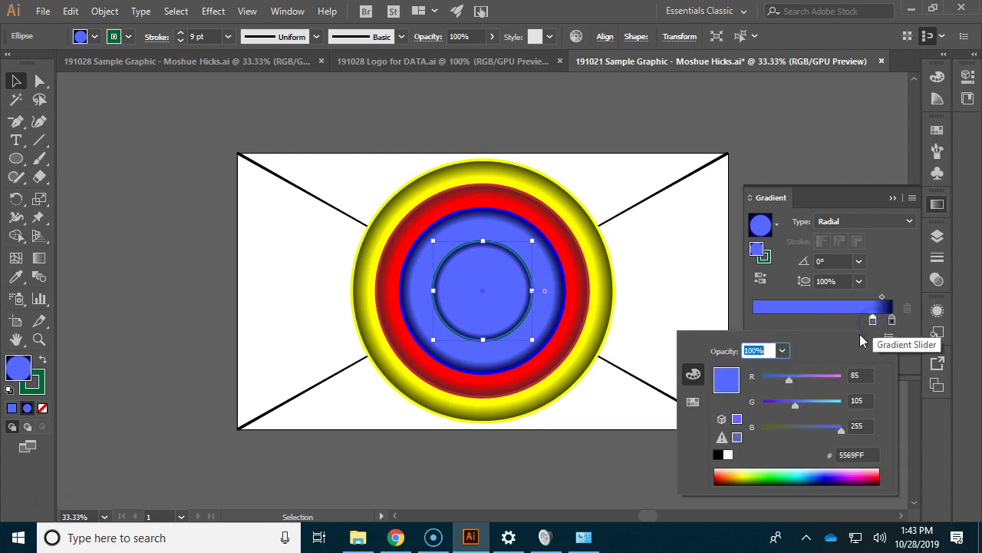
left_click(691, 402)
left_click(759, 368)
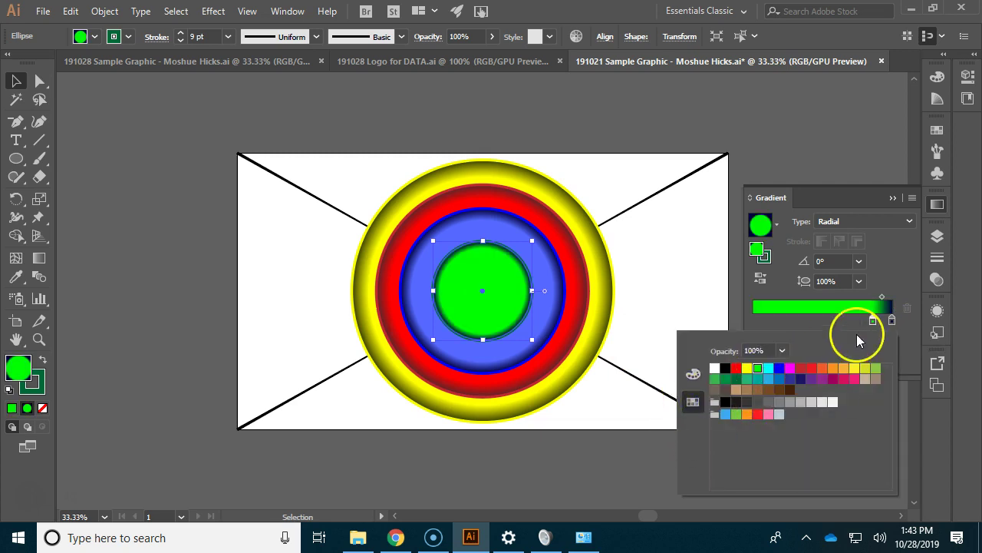
Step: Recolor the outer stop of the green circle's gradient with the dark green swatch and move the inner stop to 77.84%
left_click(891, 321)
double_click(892, 322)
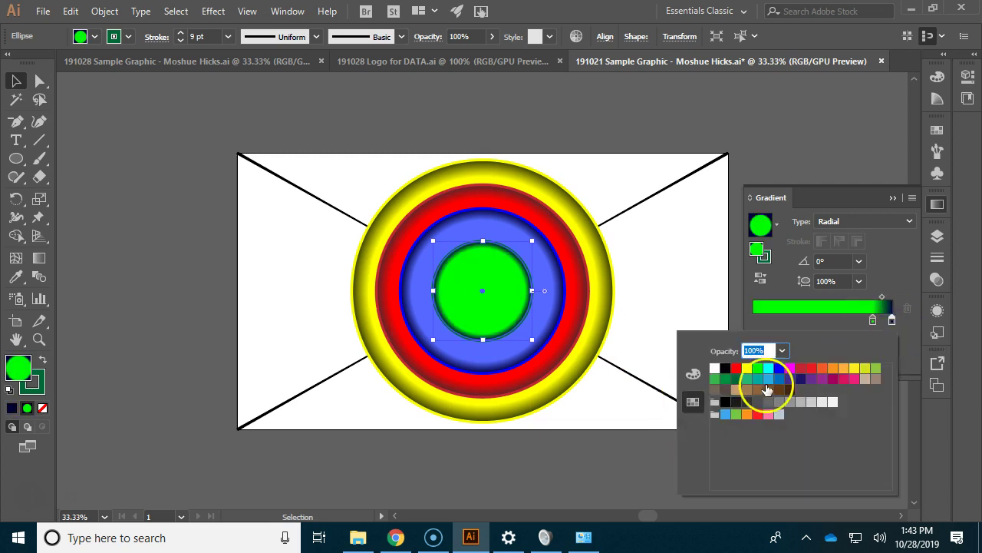
left_click(736, 379)
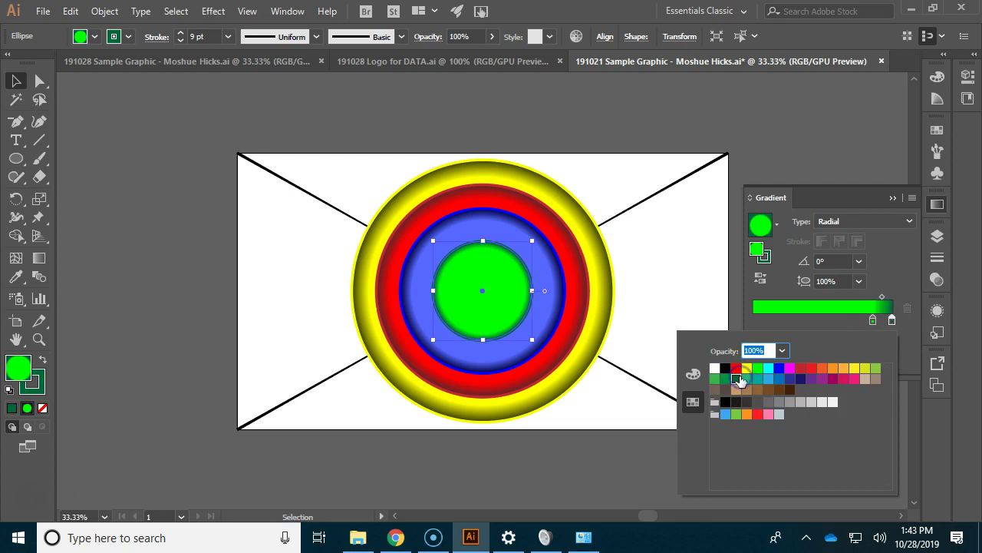
left_click(872, 322)
left_click_drag(872, 326, 862, 326)
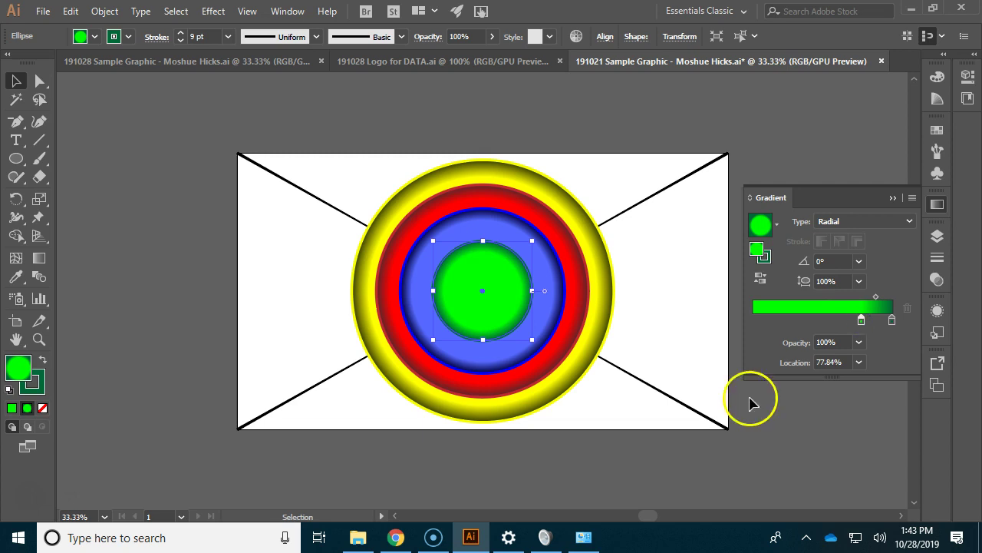
left_click(308, 292)
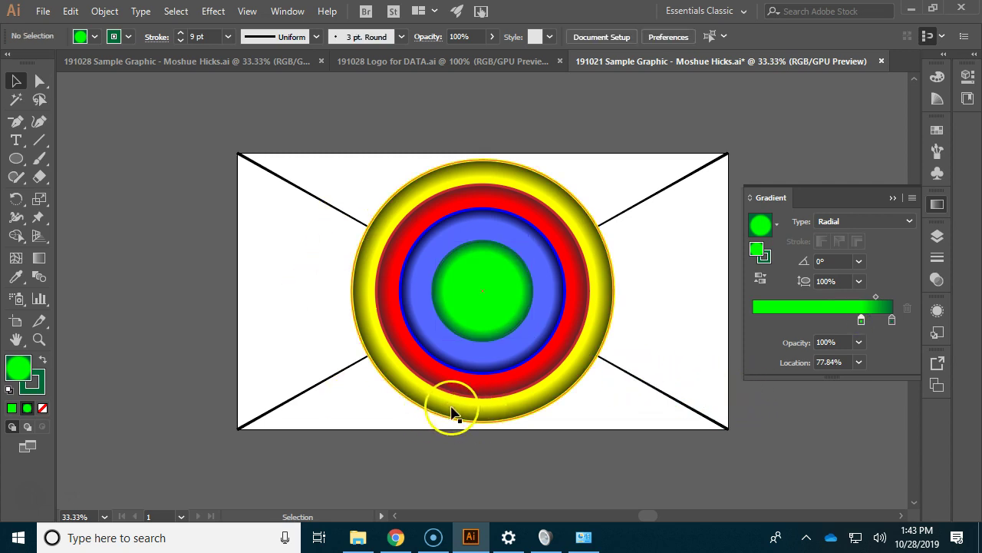
Step: Select all the artwork and set its stroke color to black
key("ctrl")
key("ctrl+a")
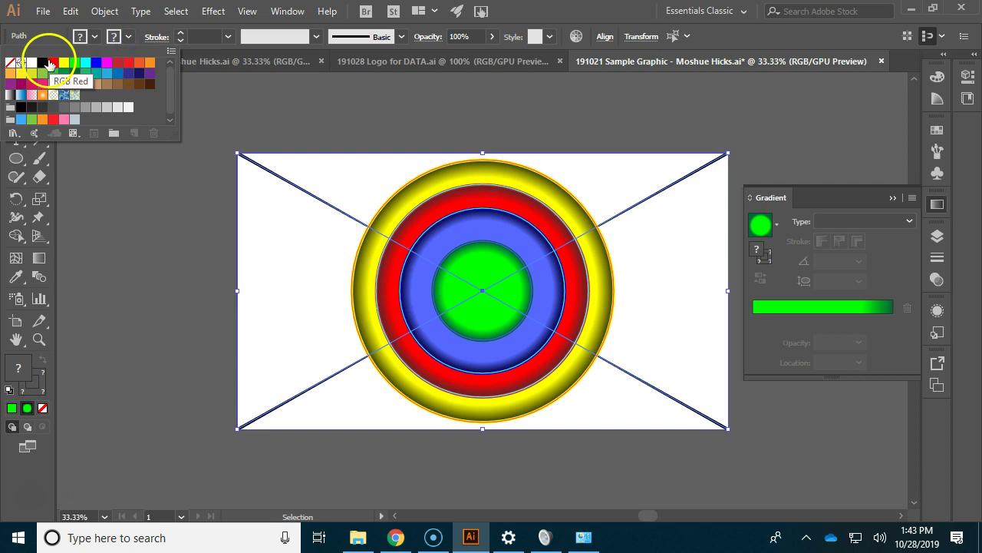
left_click(43, 63)
left_click(294, 252)
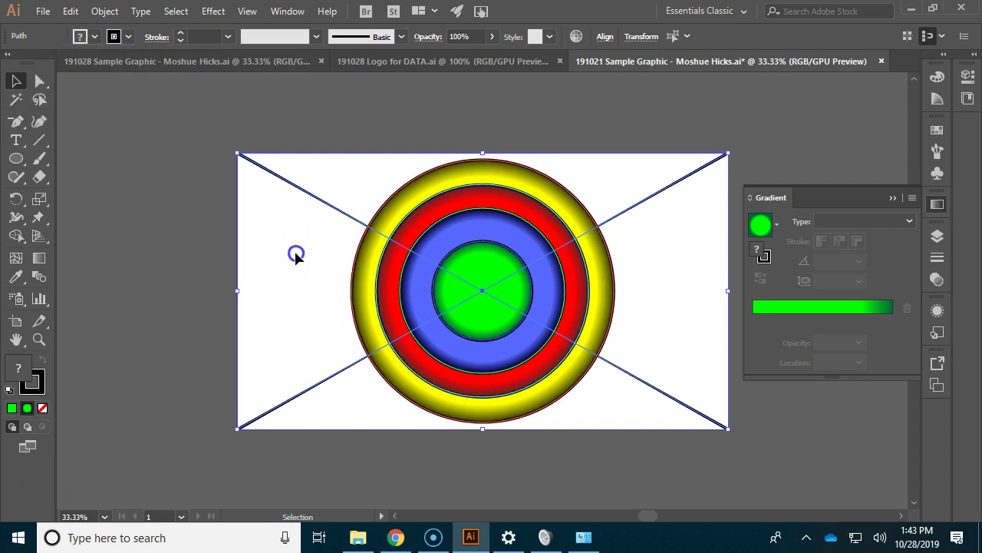
left_click(634, 381)
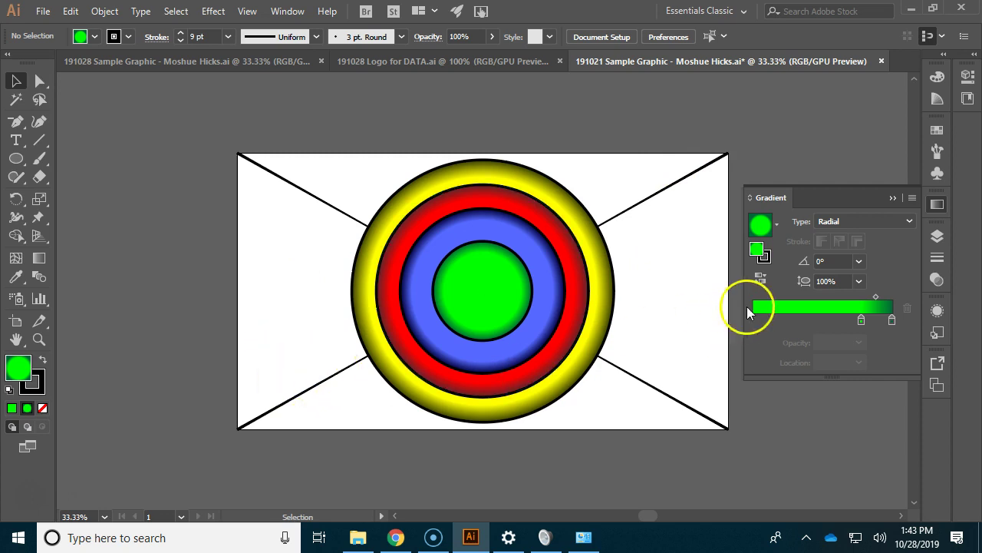
Step: Select the artwork on the Green, Blue, Red and Yellow Circle layers together and set its stroke weight to 5 pt
left_click(937, 236)
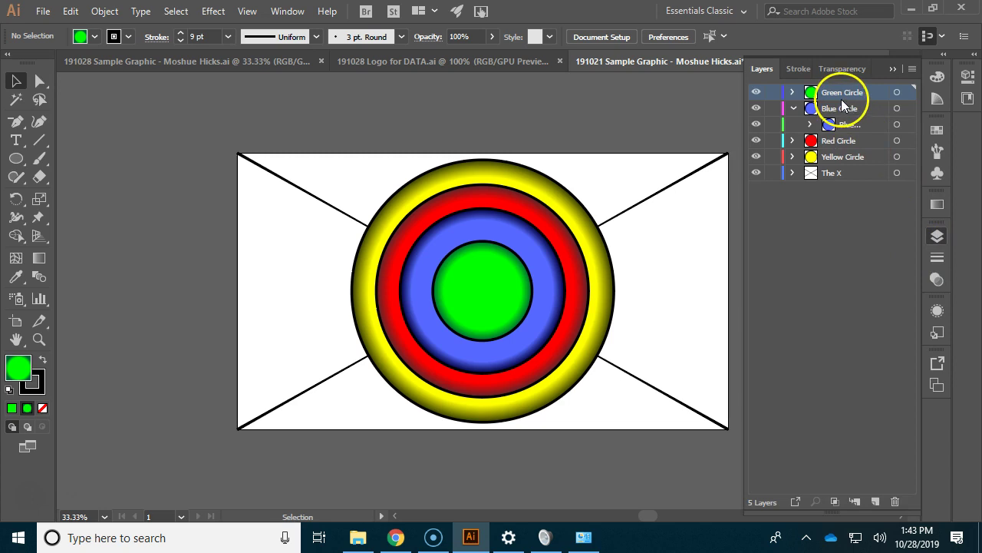
left_click(898, 93)
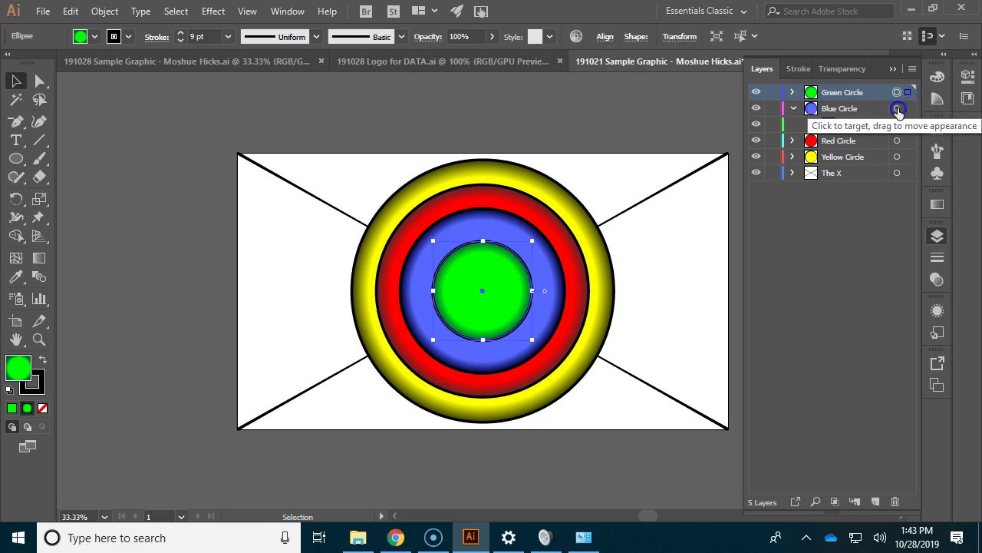
left_click(897, 108, "shift")
left_click(897, 140, "shift")
left_click(899, 157, "shift")
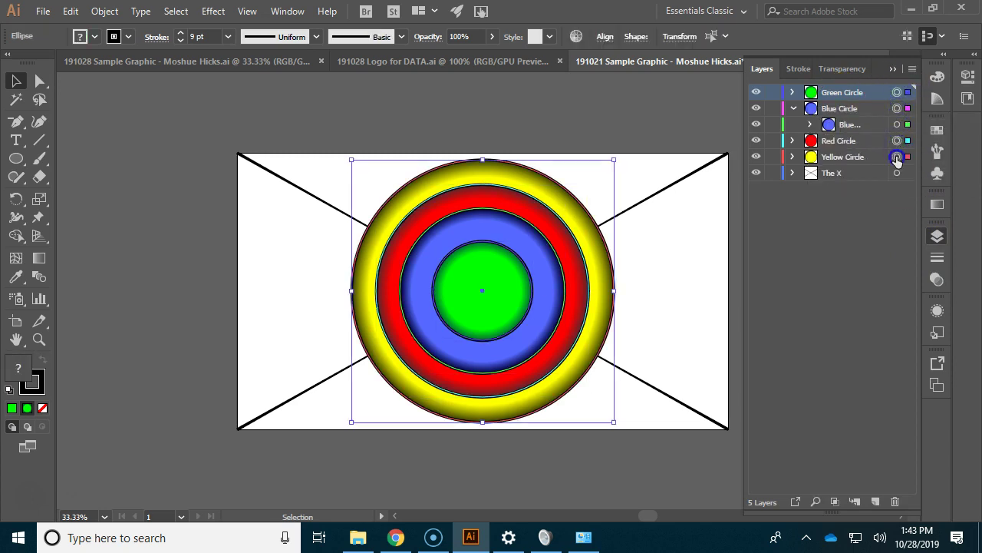
left_click(794, 108)
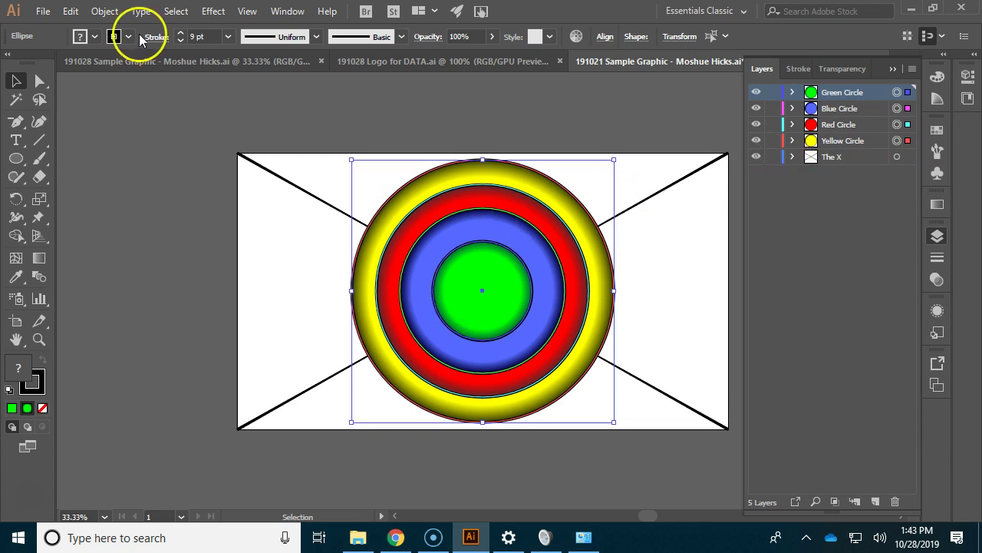
left_click(181, 41)
left_click(181, 41)
left_click(181, 41)
left_click(182, 40)
left_click(265, 202)
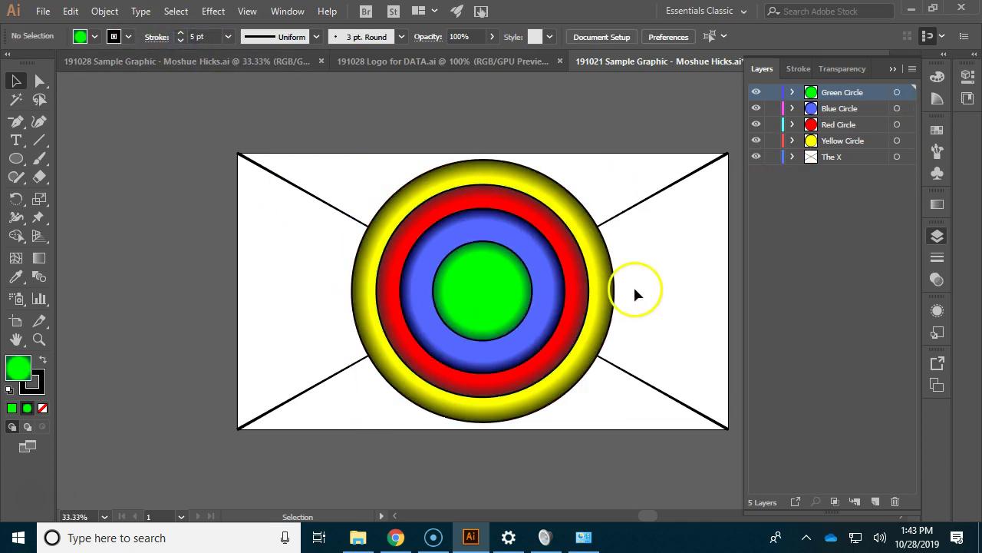
Step: Examine the black outlines and gradient edges of the circles up close at 150% magnification
key("ctrl+equal")
key("ctrl+equal")
key("ctrl+equal")
key("ctrl+equal")
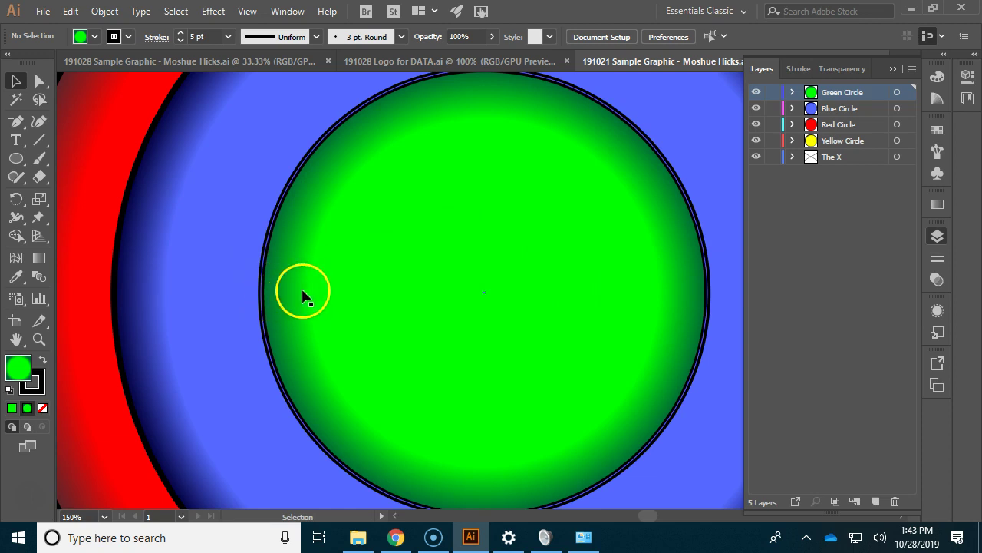
key("space")
left_click_drag(192, 309, 359, 297)
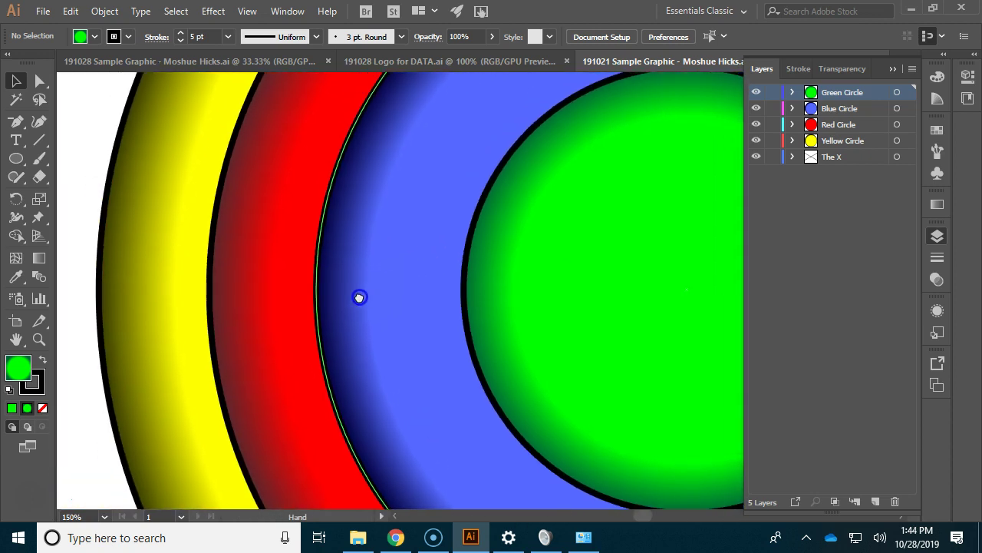